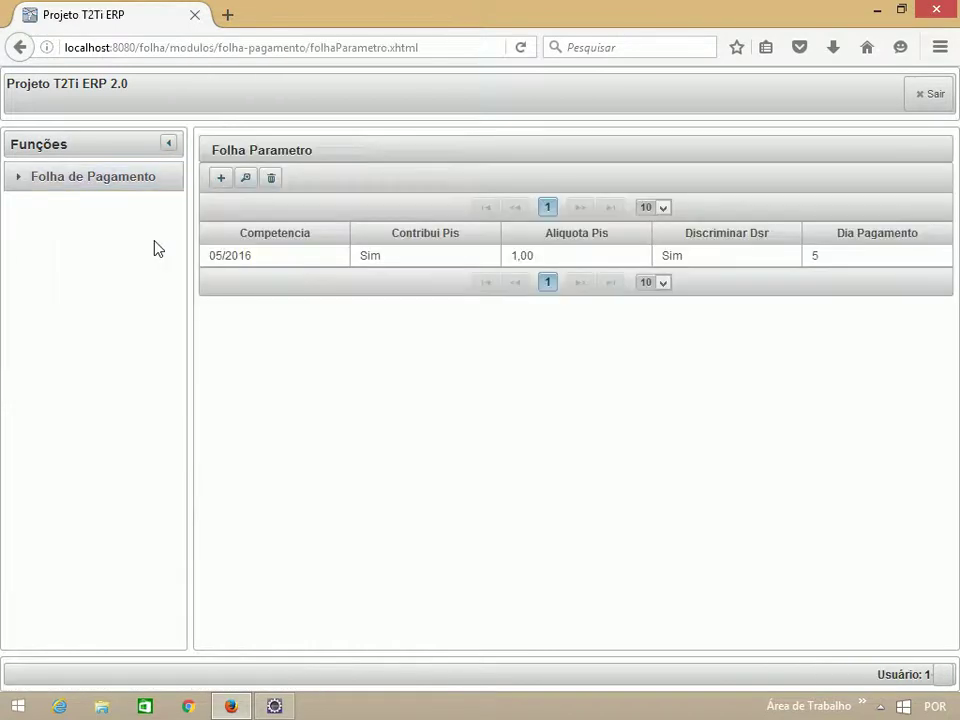
Step: Open the details of the 05/2016 record in the Folha Parametro list
{"action": "left_click", "coordinate": [325, 262]}
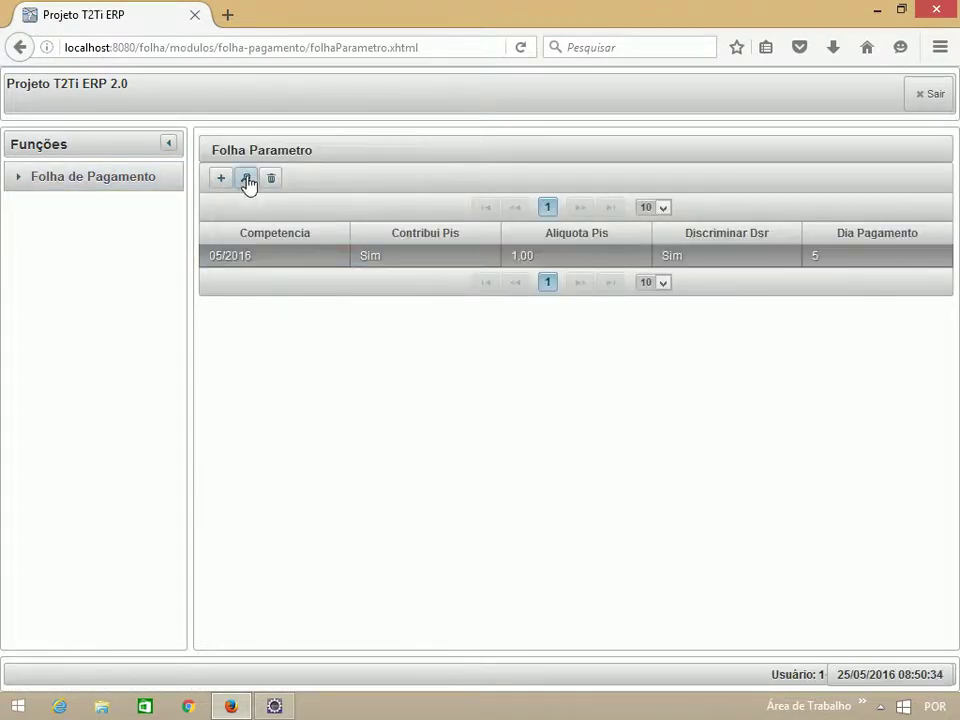
{"action": "left_click", "coordinate": [246, 180]}
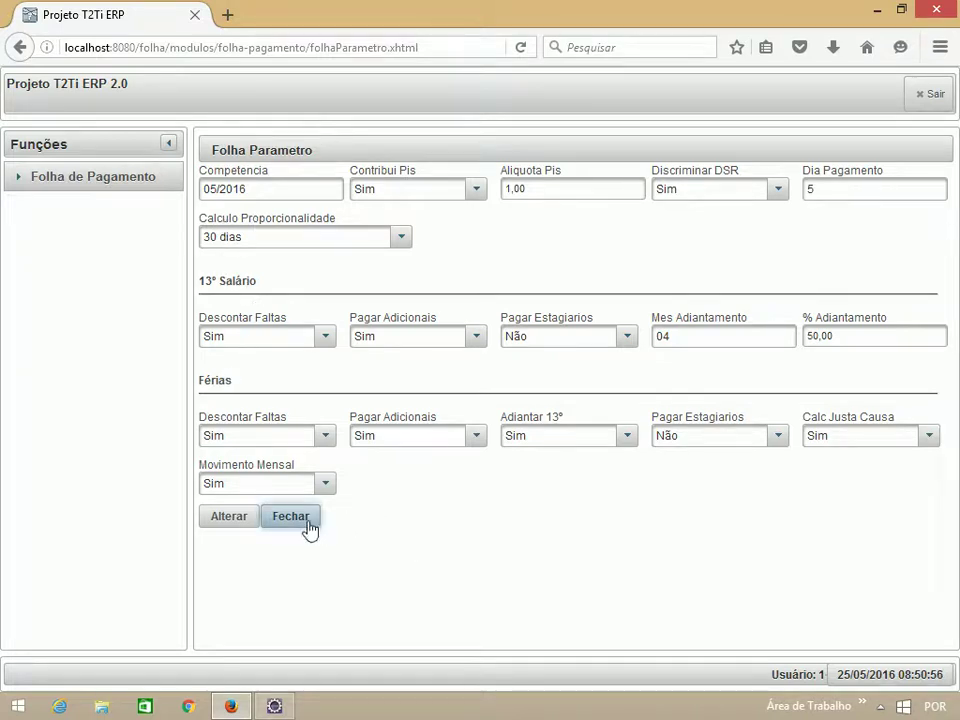
Step: Go to Guias Acumuladas under Cadastros and open the details of the 05/2016 record
{"action": "left_click", "coordinate": [20, 186]}
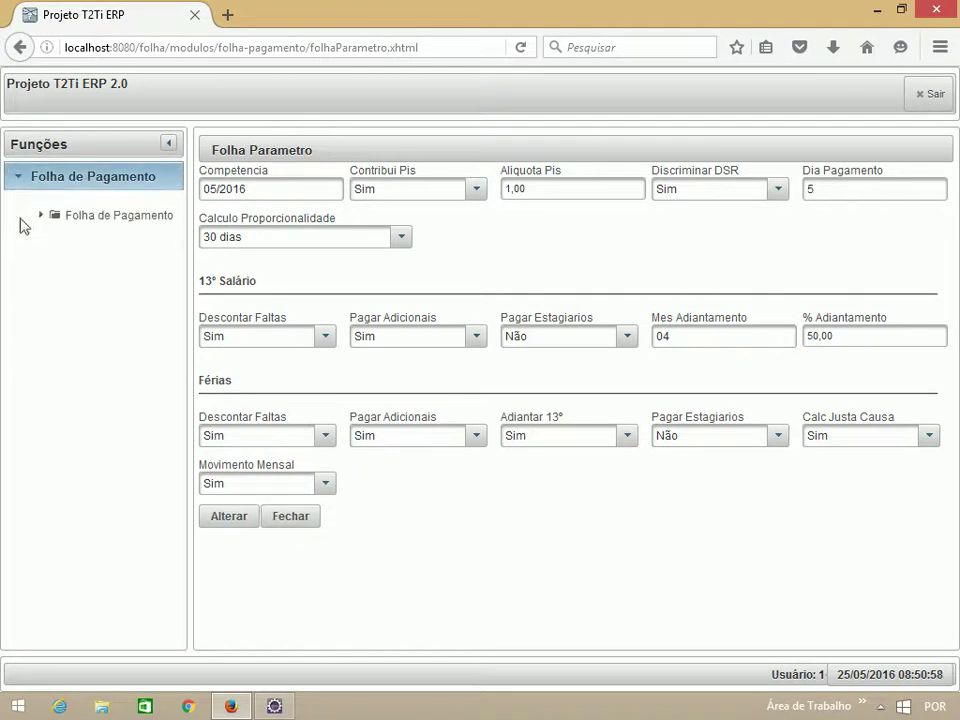
{"action": "left_click", "coordinate": [42, 216]}
{"action": "left_click", "coordinate": [56, 233]}
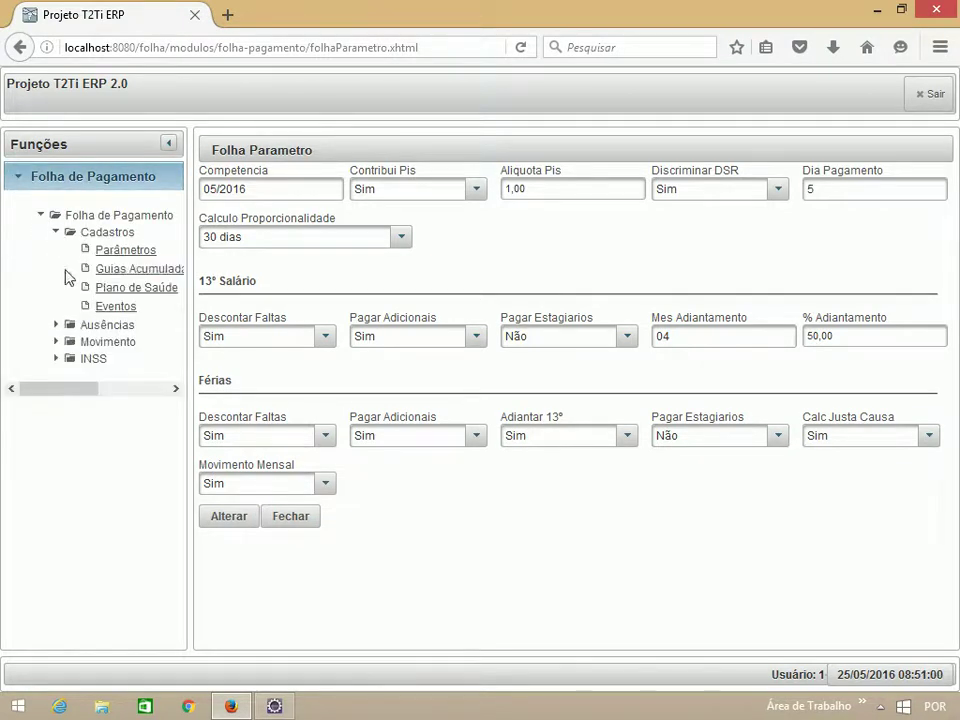
{"action": "left_click", "coordinate": [115, 268]}
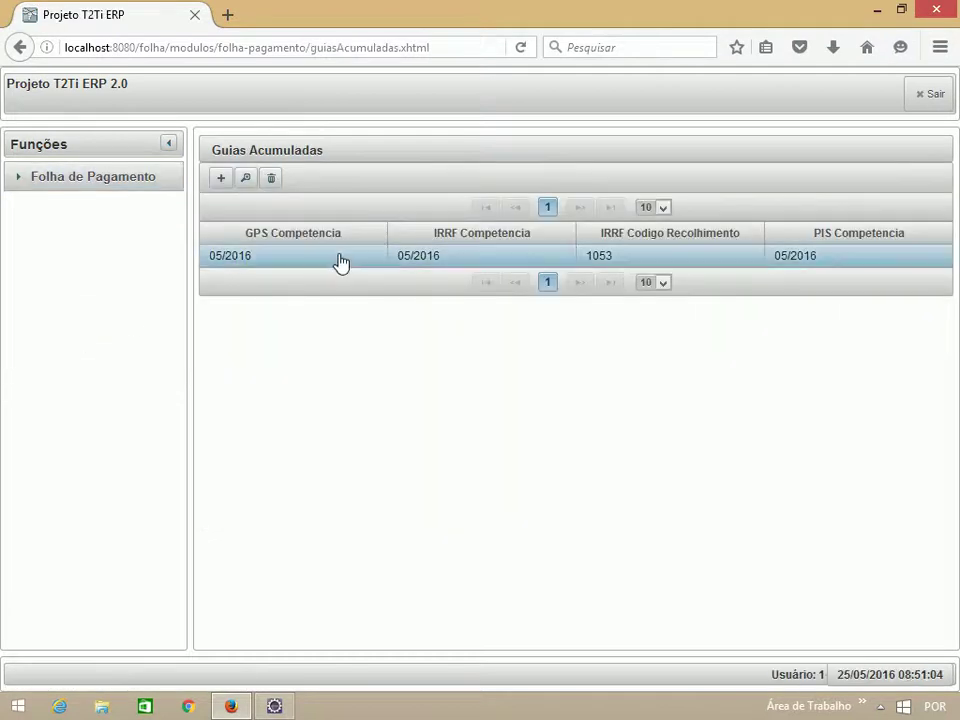
{"action": "left_click", "coordinate": [339, 256]}
{"action": "left_click", "coordinate": [246, 179]}
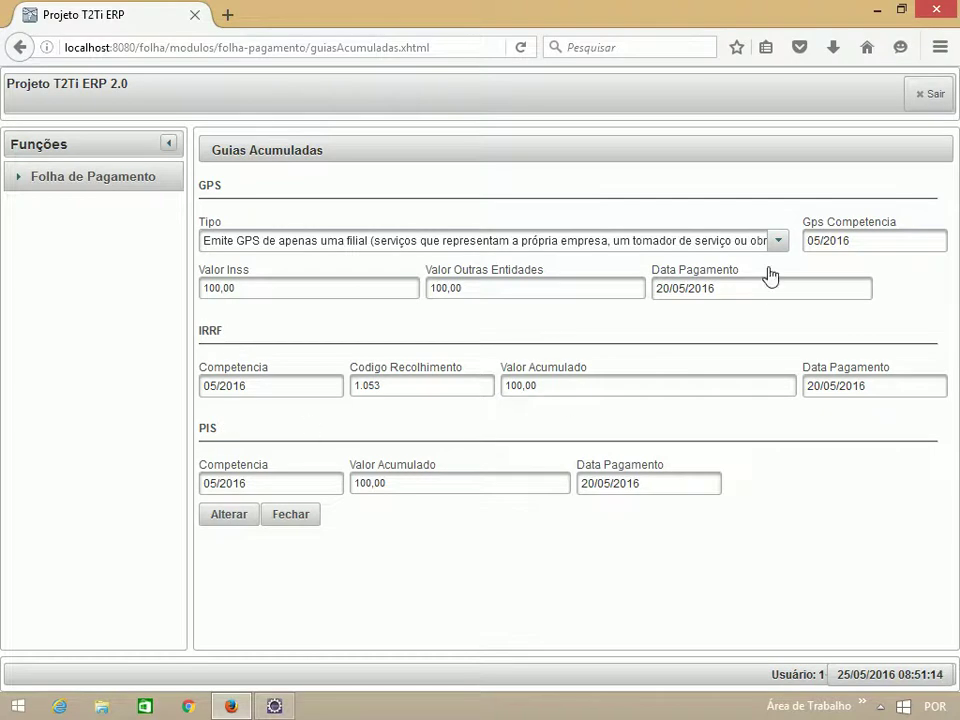
Step: Go to Plano de Saúde under Cadastros and open the details of the first health plan record
{"action": "left_click", "coordinate": [20, 180]}
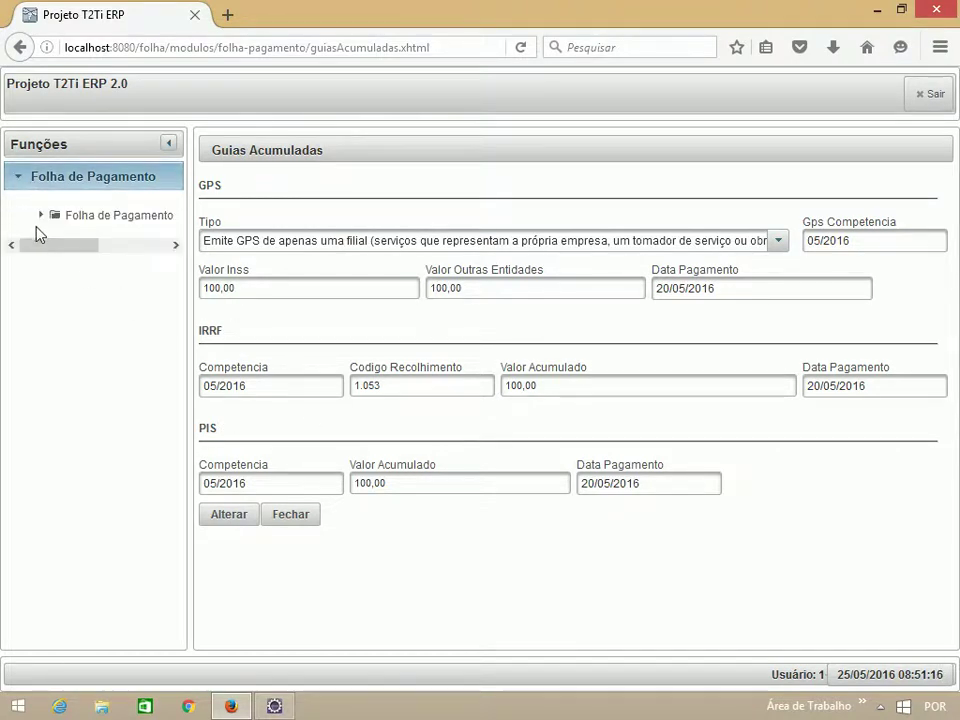
{"action": "left_click", "coordinate": [40, 216]}
{"action": "left_click", "coordinate": [57, 232]}
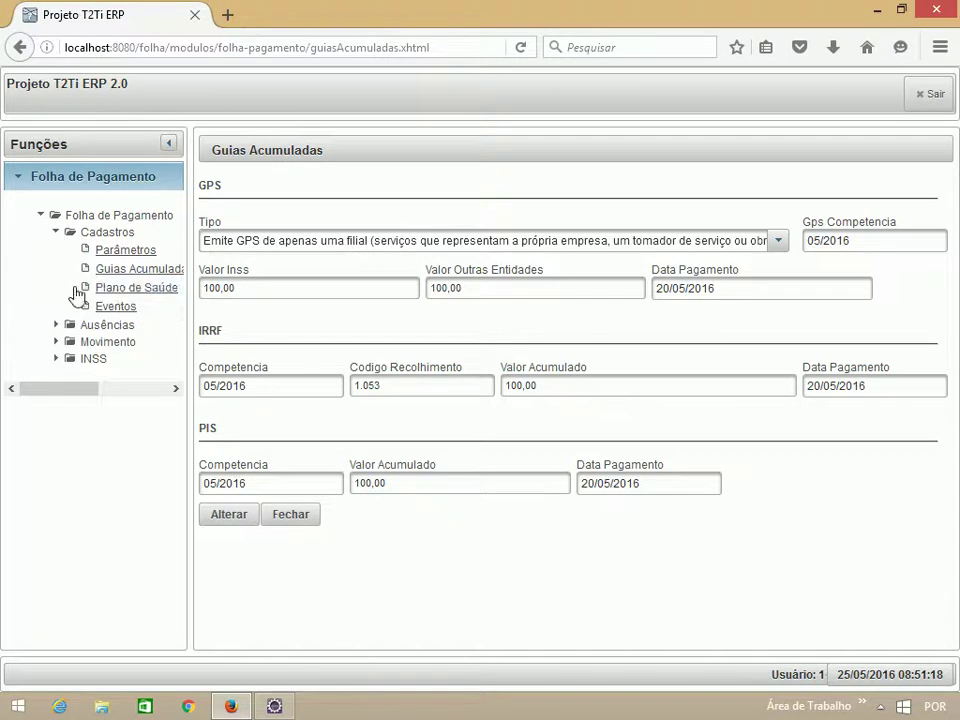
{"action": "left_click", "coordinate": [123, 289]}
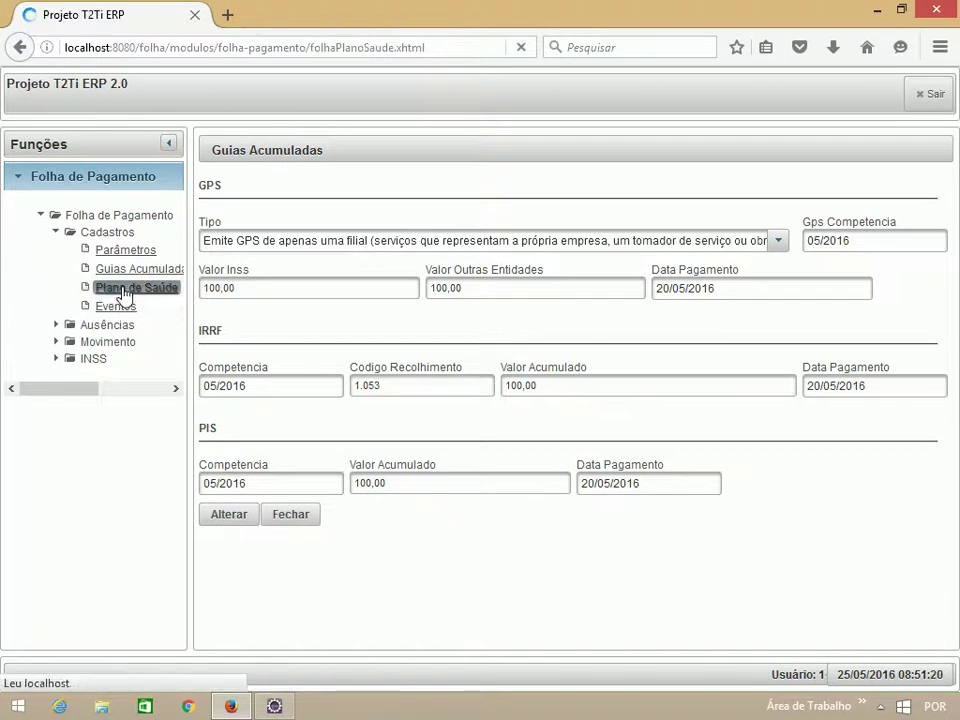
{"action": "left_click", "coordinate": [291, 259]}
{"action": "left_click", "coordinate": [244, 184]}
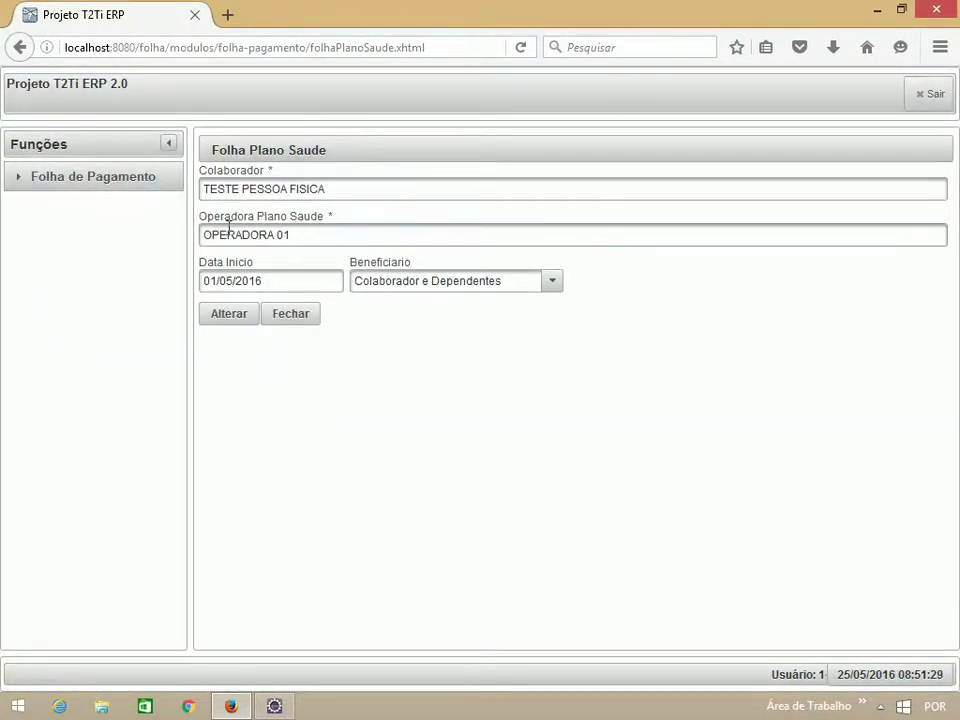
Step: Examine the health plan record's operator and the choices available for Beneficiario, keeping the current selection
{"action": "left_click_drag", "start_coordinate": [304, 236], "coordinate": [196, 236]}
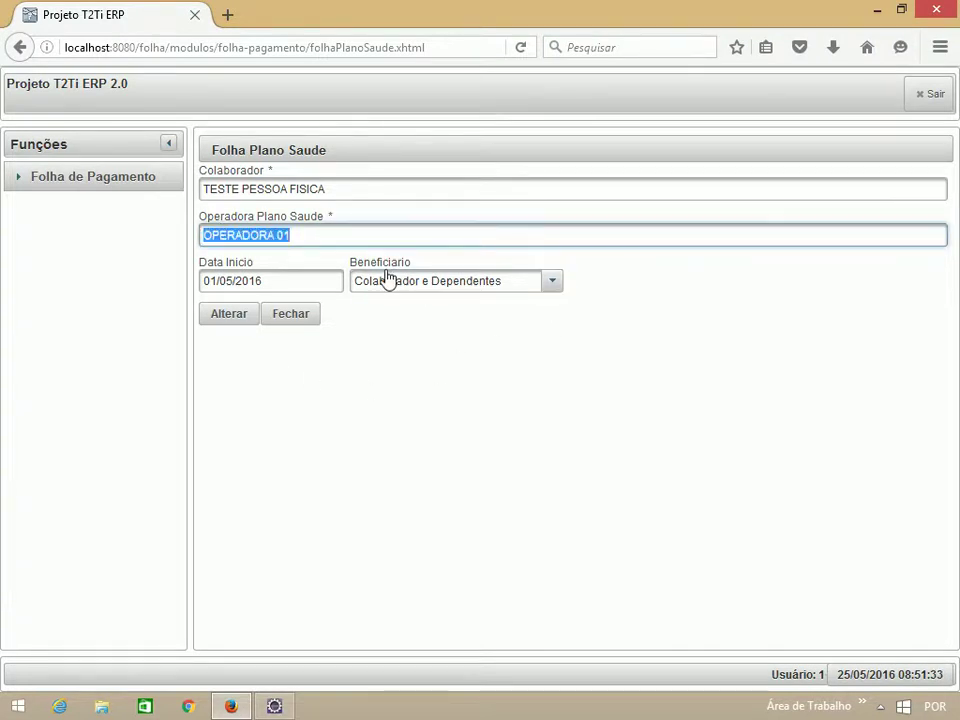
{"action": "left_click", "coordinate": [550, 286]}
{"action": "left_click", "coordinate": [550, 286]}
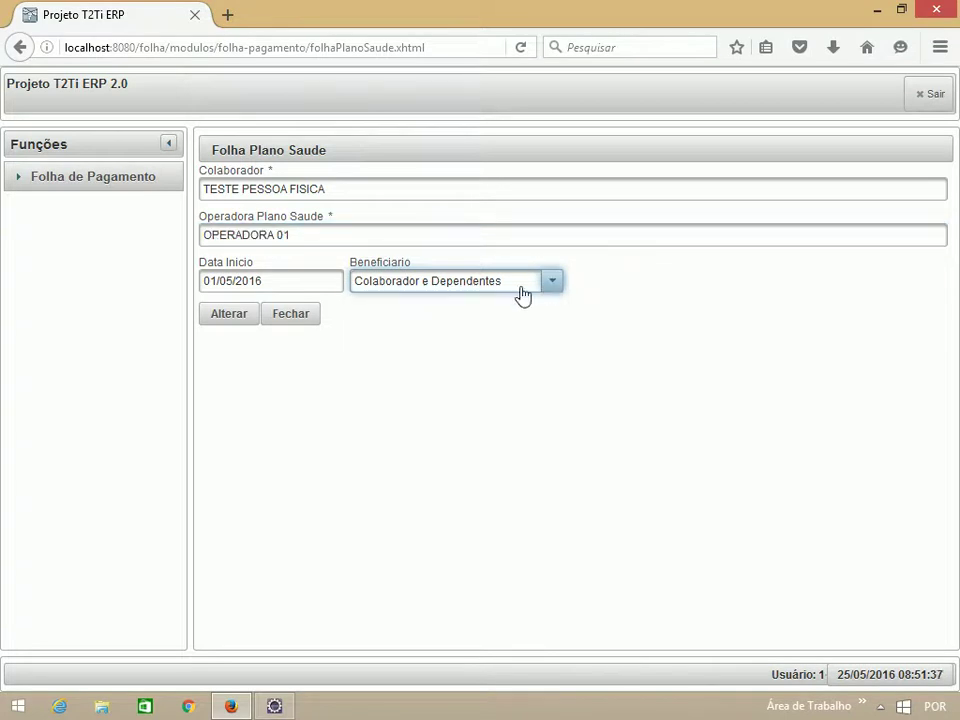
Step: Go to Eventos under Cadastros and open the details of the SALARIO BASE event
{"action": "left_click", "coordinate": [25, 179]}
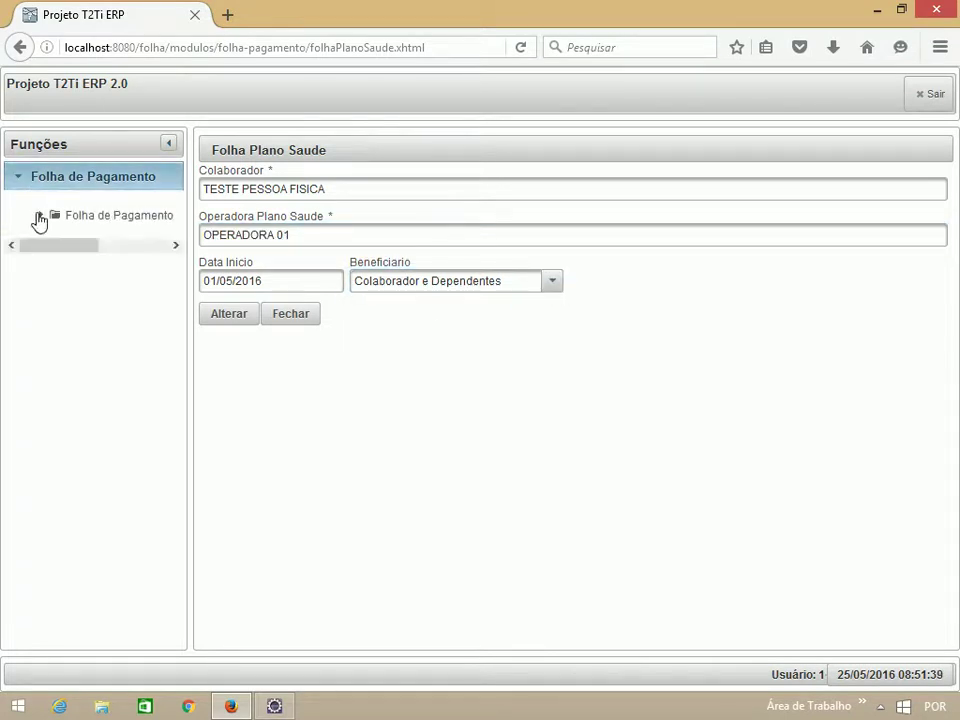
{"action": "left_click", "coordinate": [41, 215]}
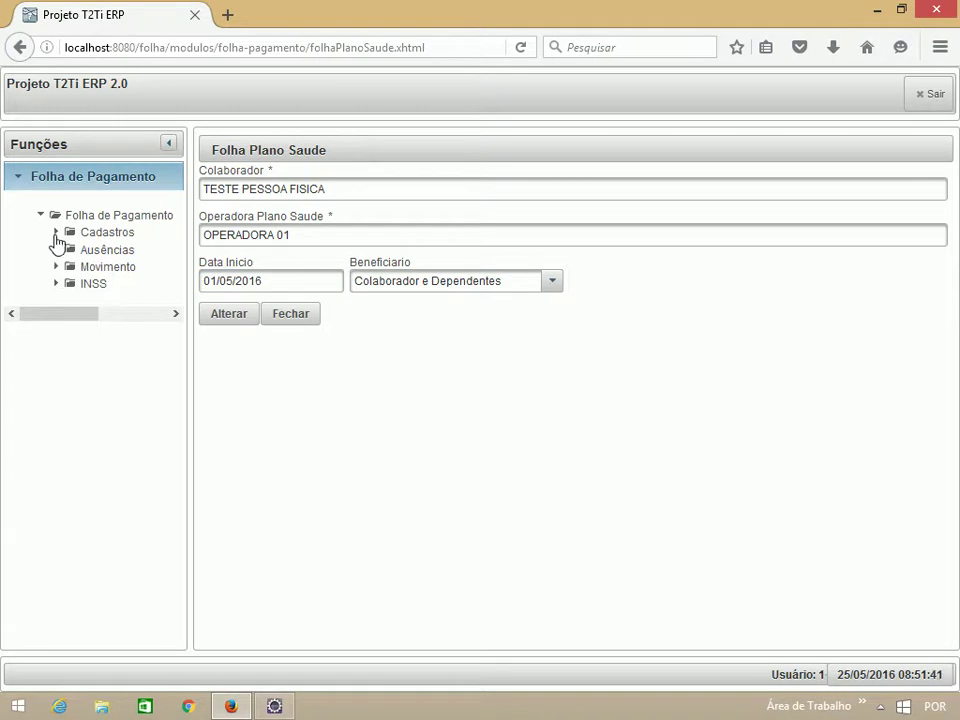
{"action": "left_click", "coordinate": [55, 234]}
{"action": "left_click", "coordinate": [106, 308]}
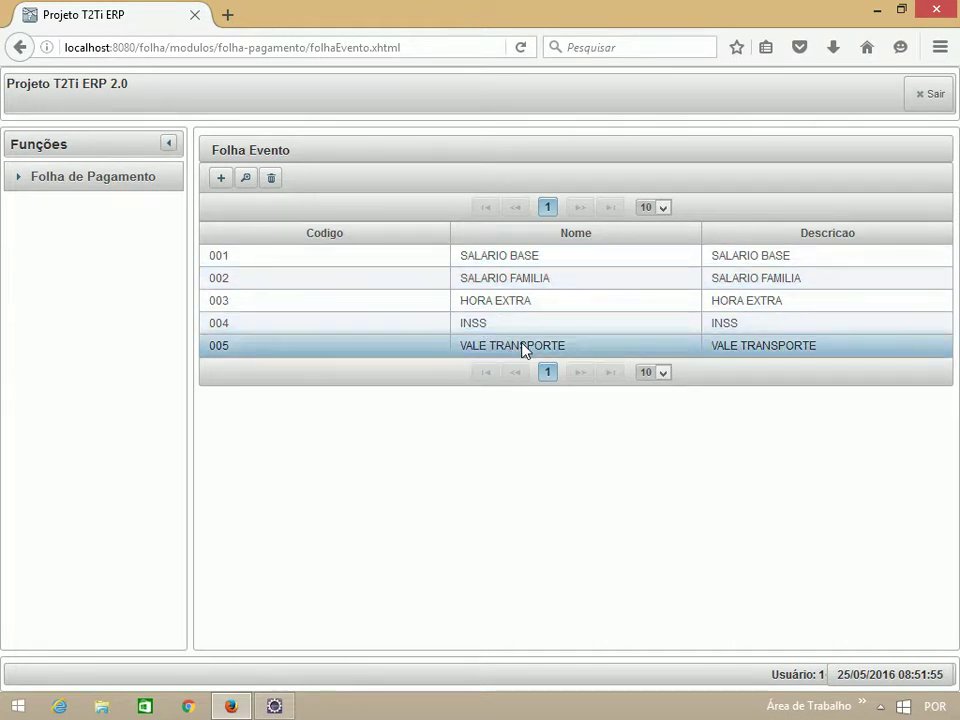
{"action": "left_click", "coordinate": [400, 262]}
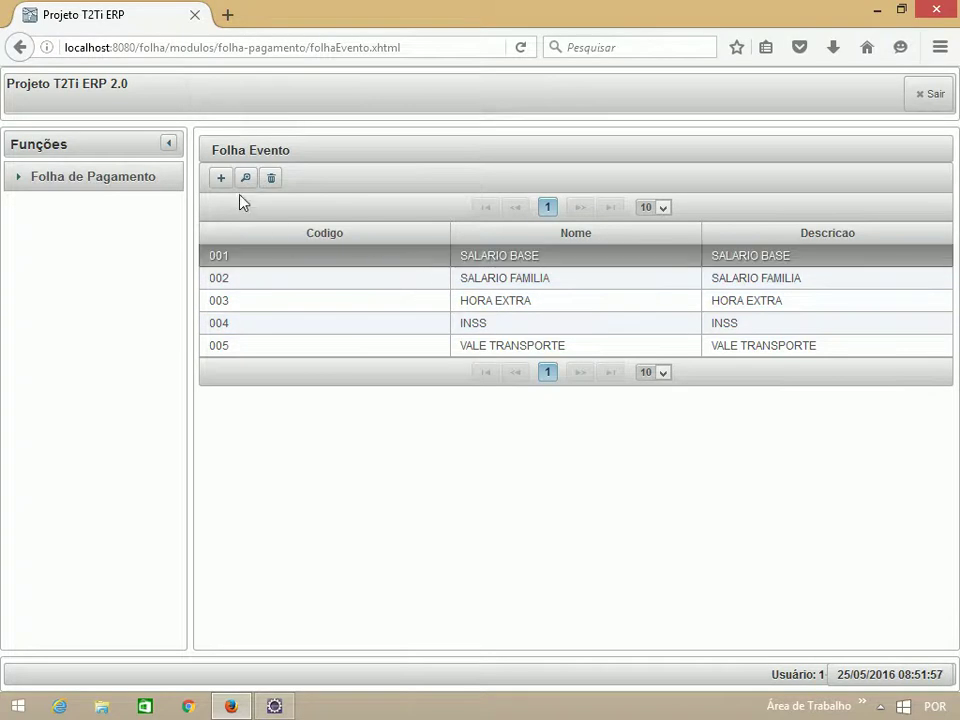
{"action": "left_click", "coordinate": [244, 180]}
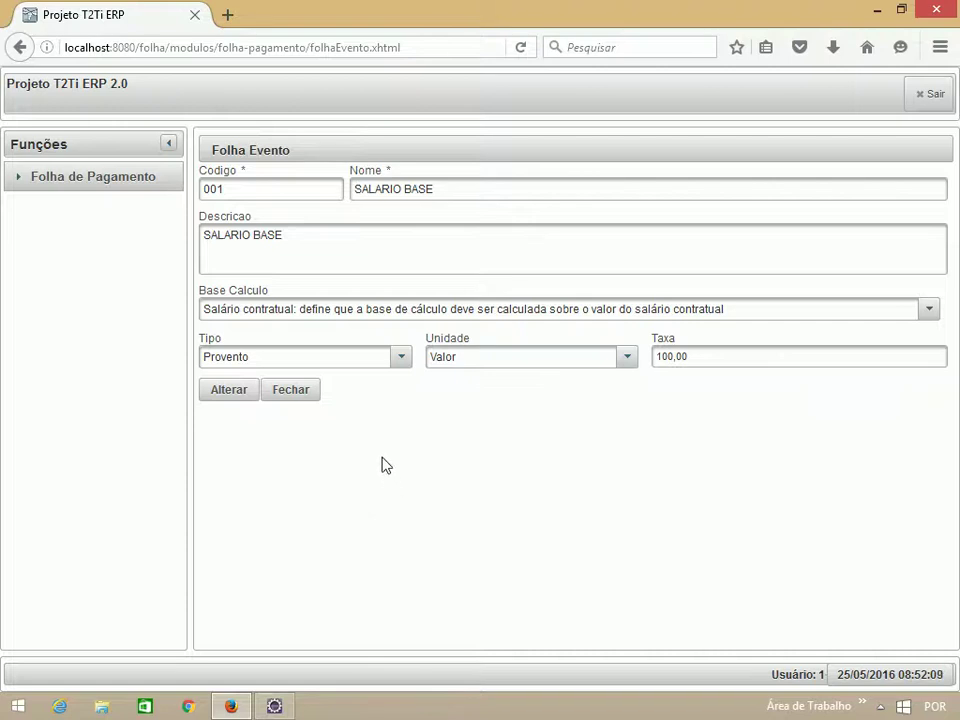
Step: Display the list of leave types (Tipos de Afastamento) under Ausências
{"action": "left_click", "coordinate": [22, 182]}
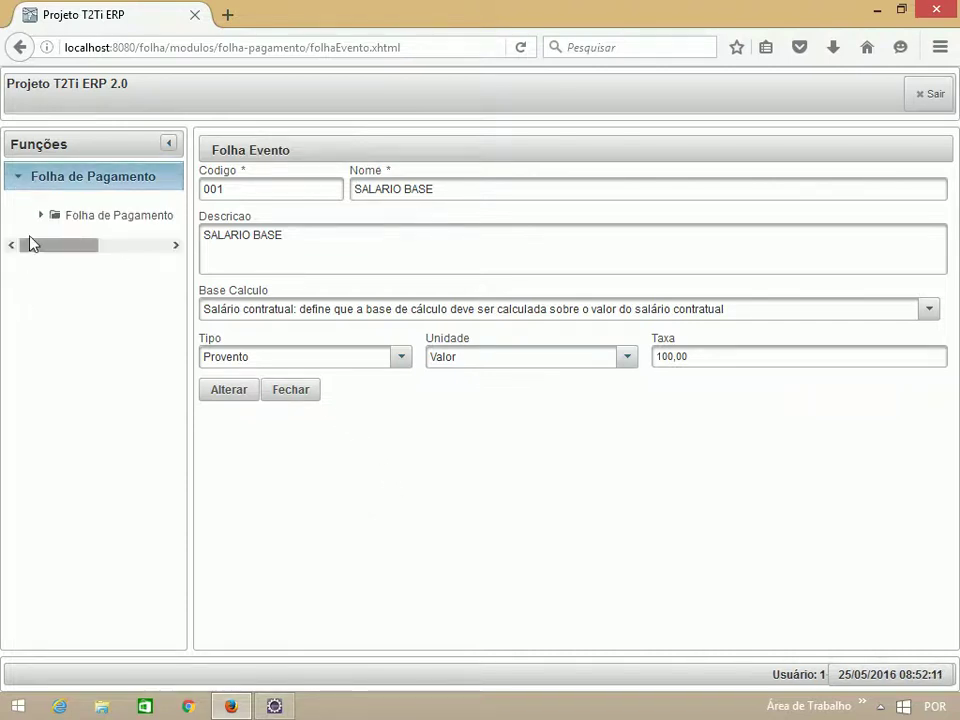
{"action": "left_click", "coordinate": [40, 215]}
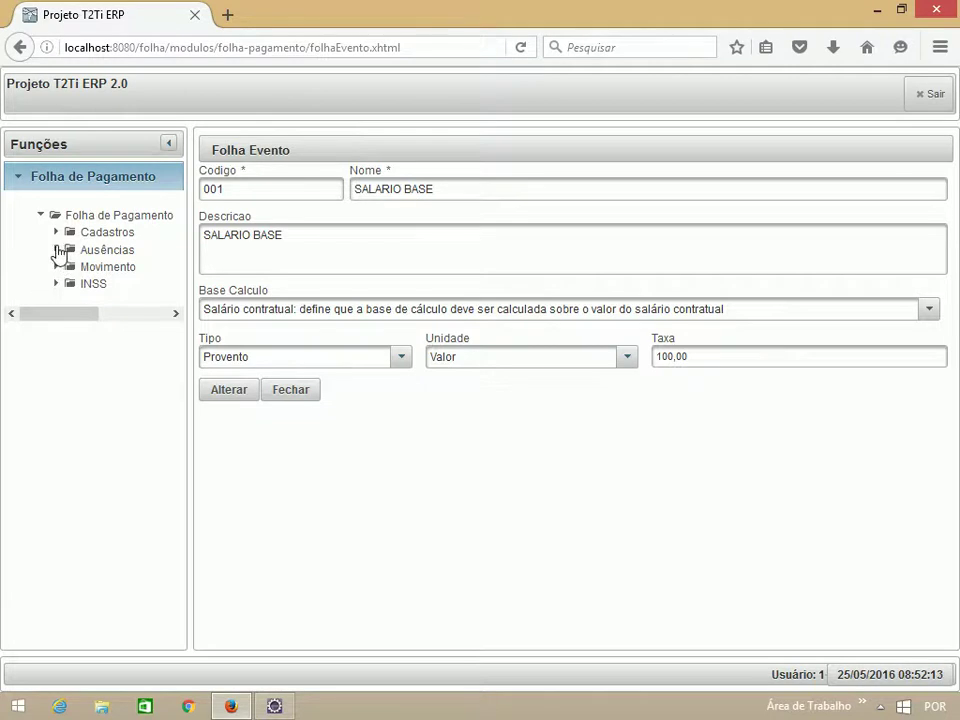
{"action": "left_click", "coordinate": [56, 250]}
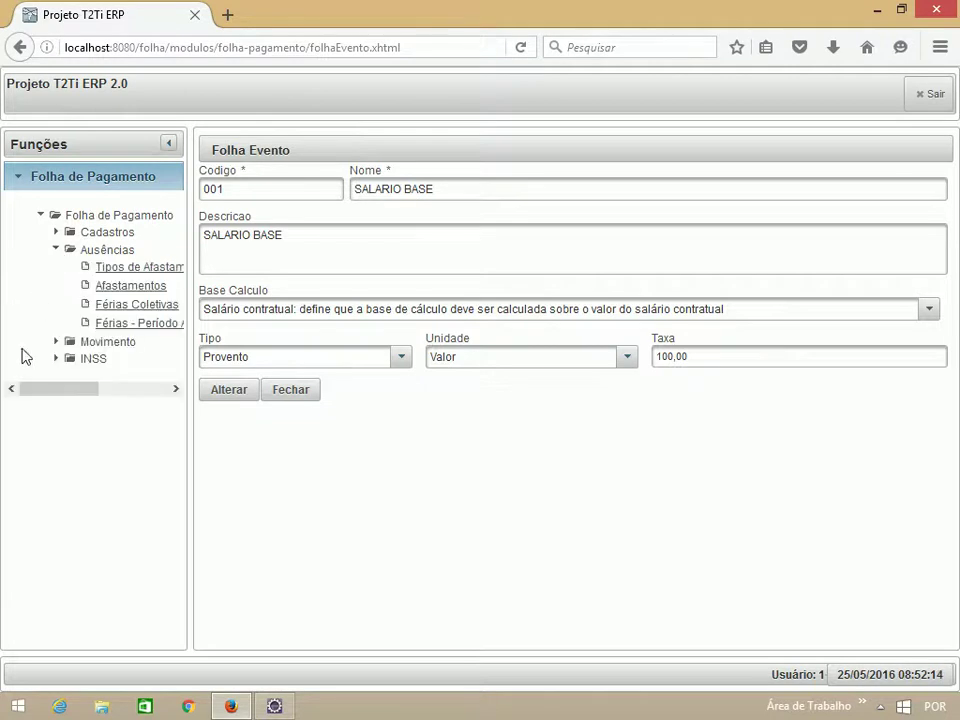
{"action": "left_click", "coordinate": [140, 268]}
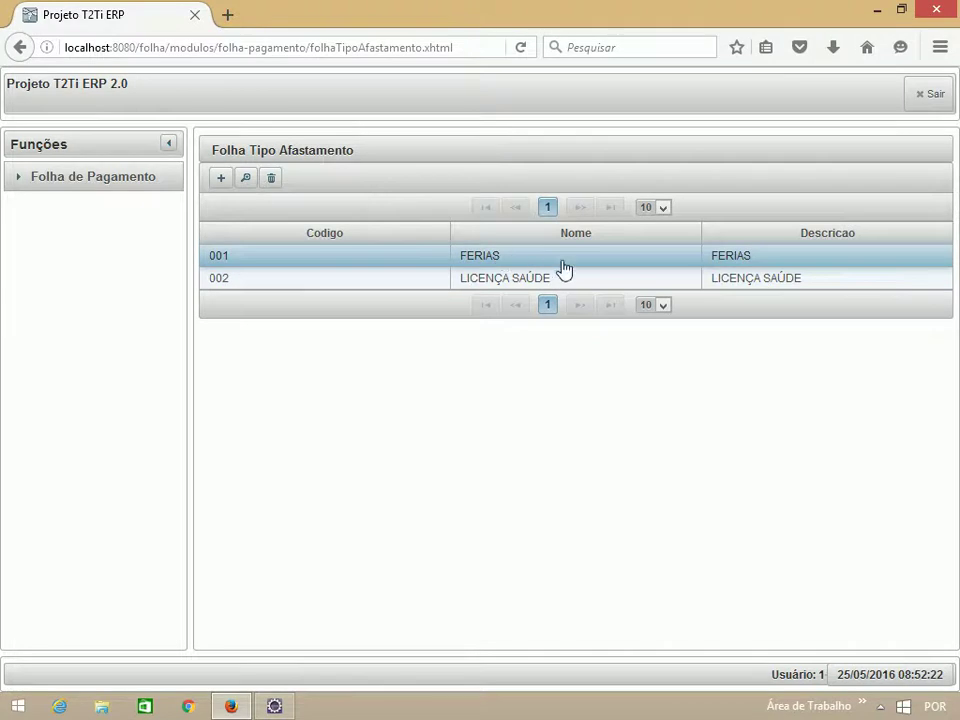
Step: Go to Afastamentos under Ausências and open the details of the FERIAS leave record
{"action": "left_click", "coordinate": [19, 180]}
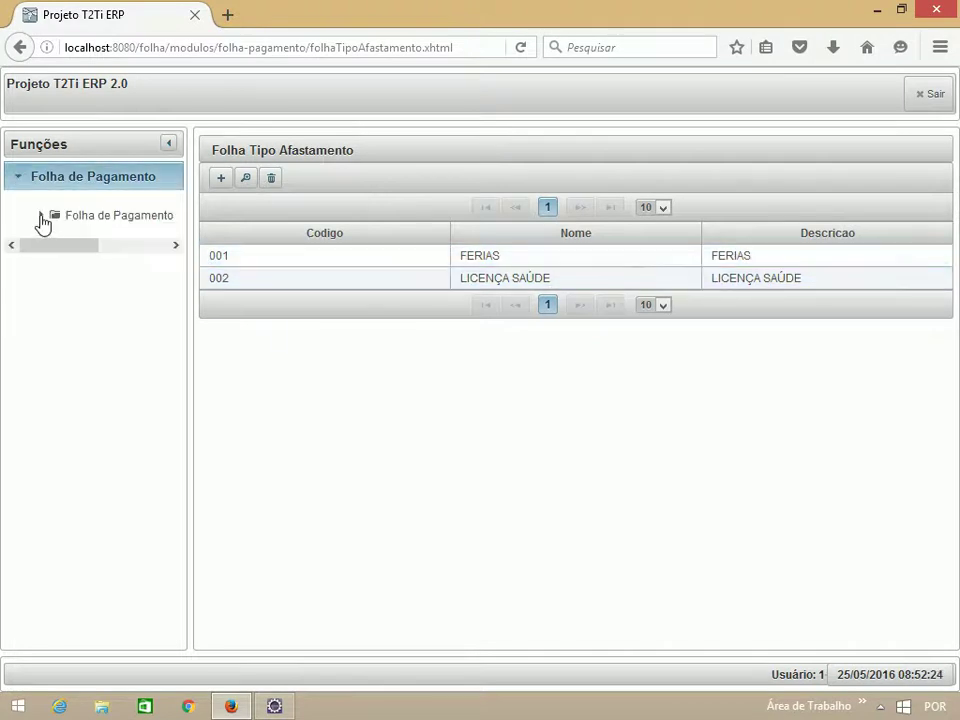
{"action": "left_click", "coordinate": [41, 212]}
{"action": "left_click", "coordinate": [57, 250]}
{"action": "left_click", "coordinate": [125, 286]}
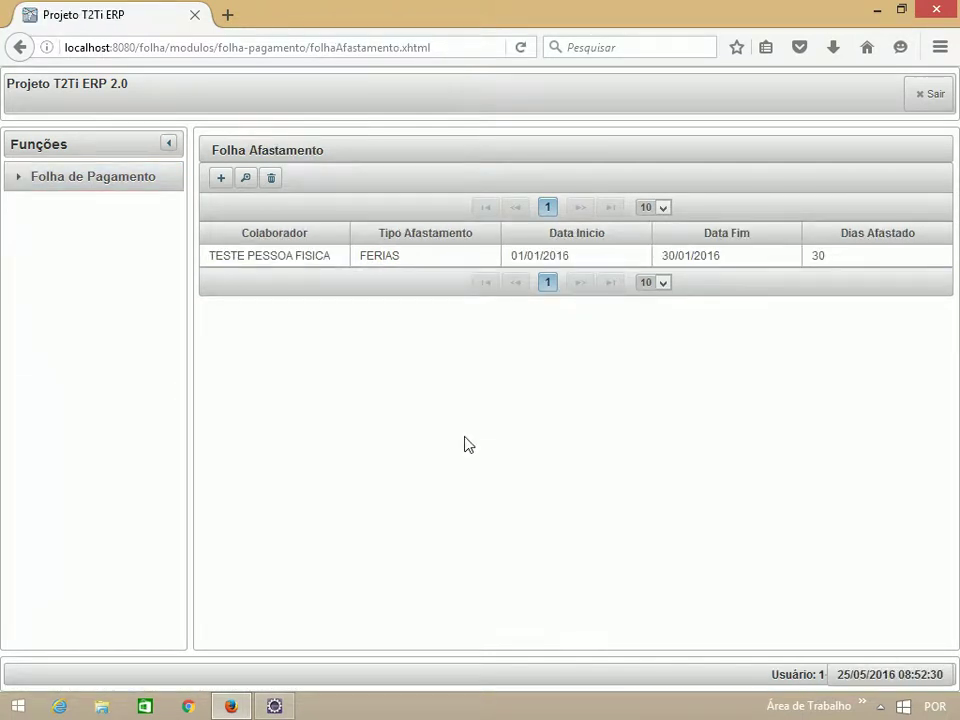
{"action": "left_click", "coordinate": [460, 257]}
{"action": "left_click", "coordinate": [241, 182]}
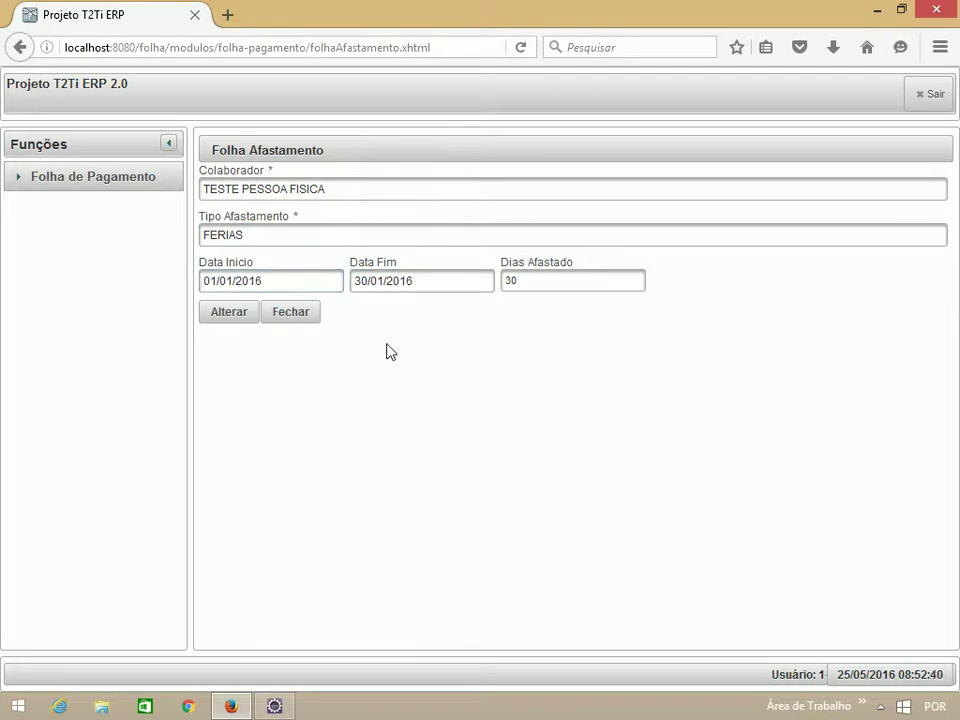
Step: Go to Férias Coletivas under Ausências and open a blank form for a new record
{"action": "left_click", "coordinate": [18, 177]}
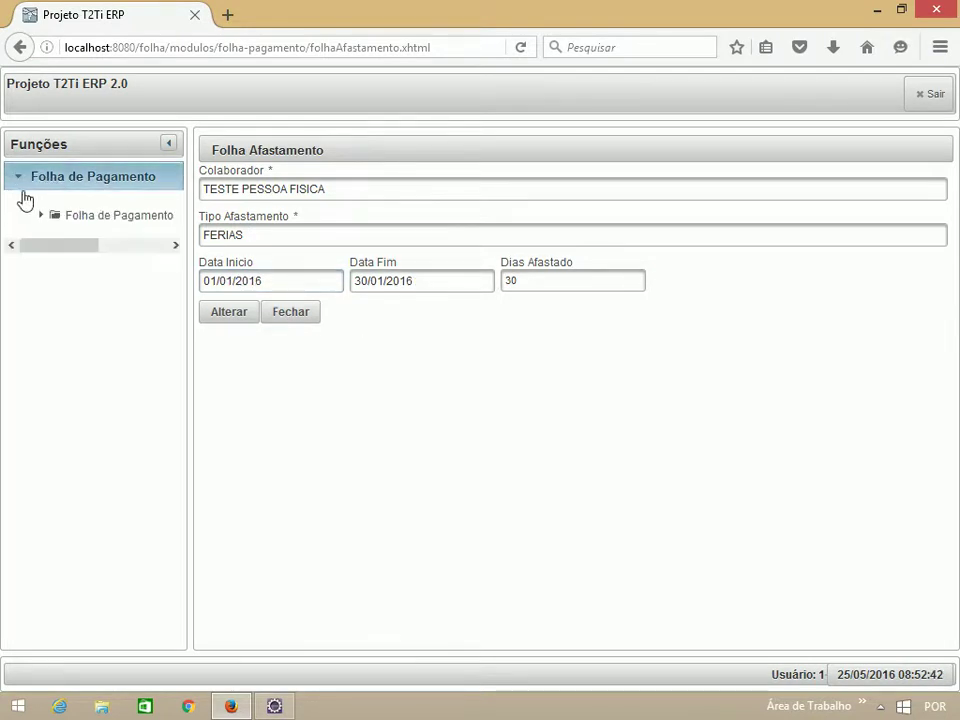
{"action": "left_click", "coordinate": [39, 215]}
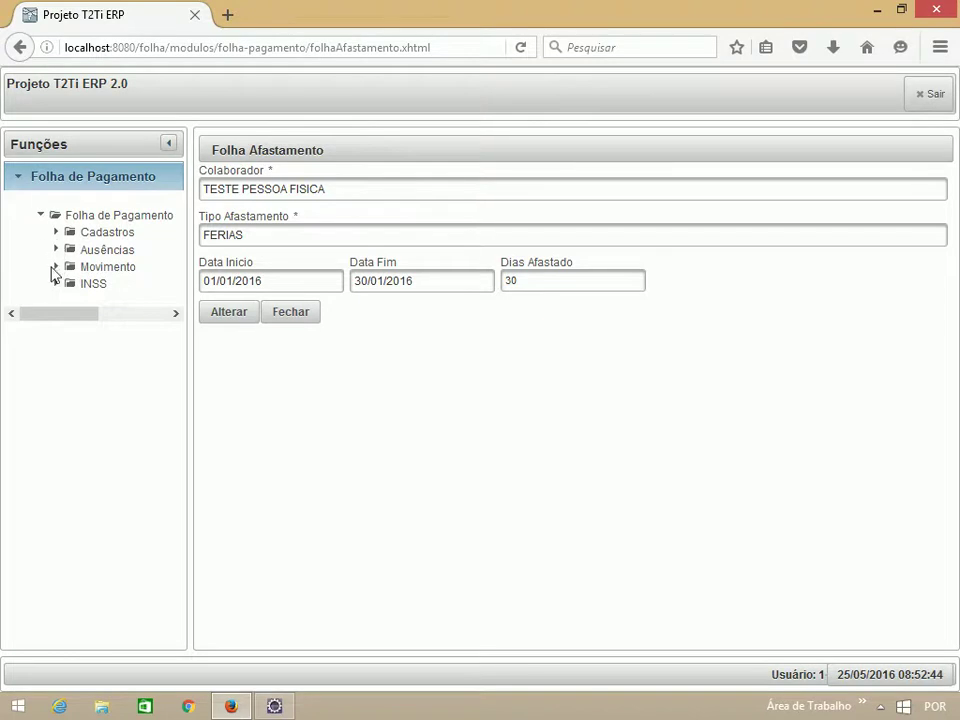
{"action": "left_click", "coordinate": [57, 250]}
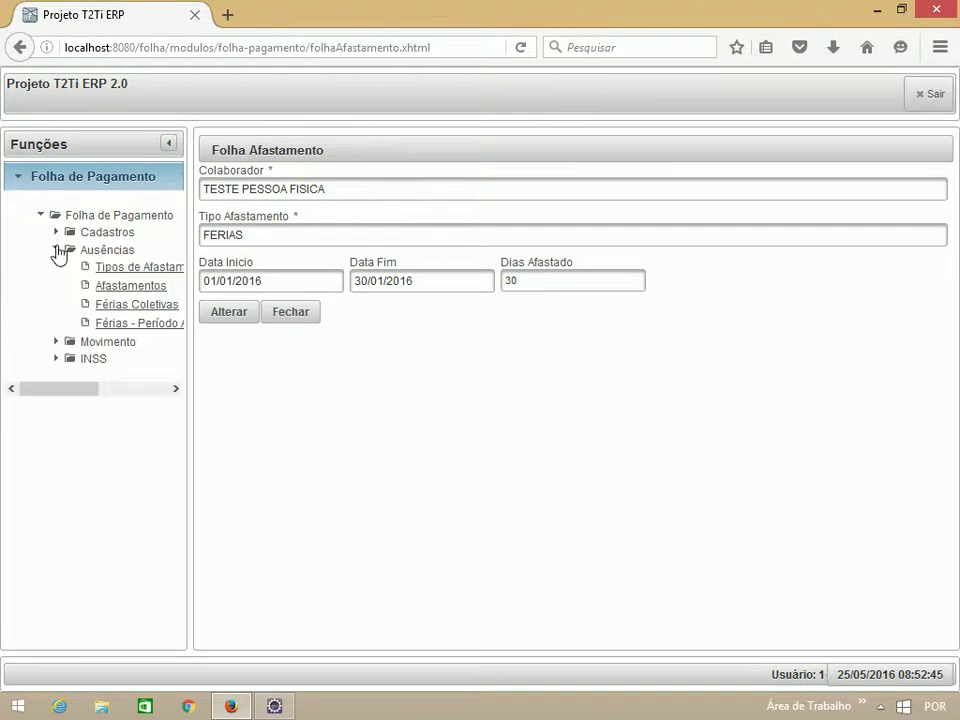
{"action": "left_click", "coordinate": [131, 310]}
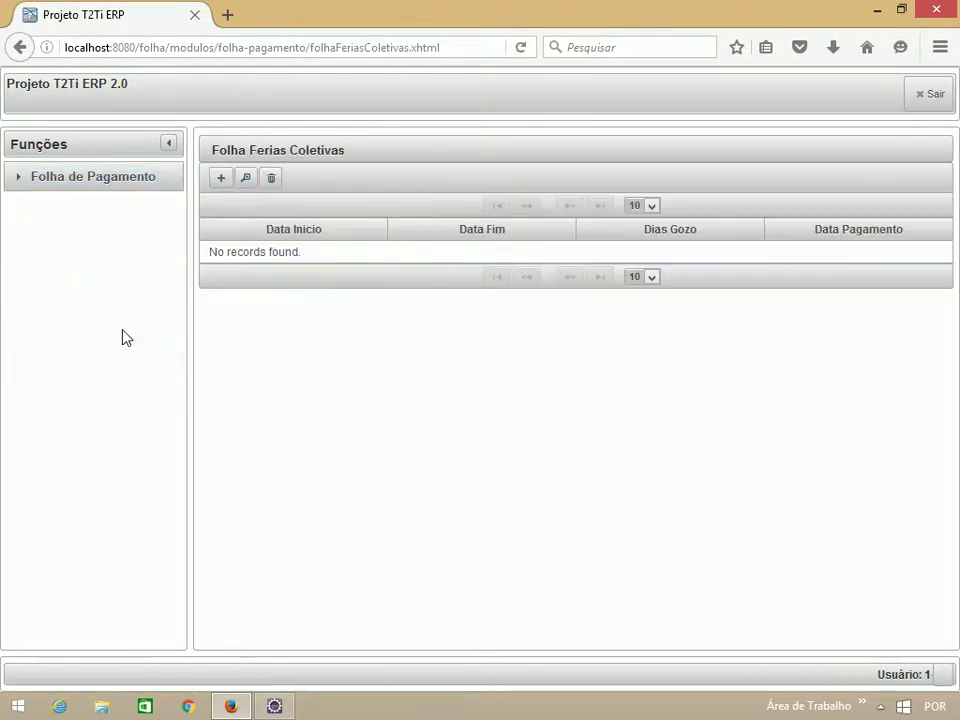
{"action": "left_click", "coordinate": [219, 180]}
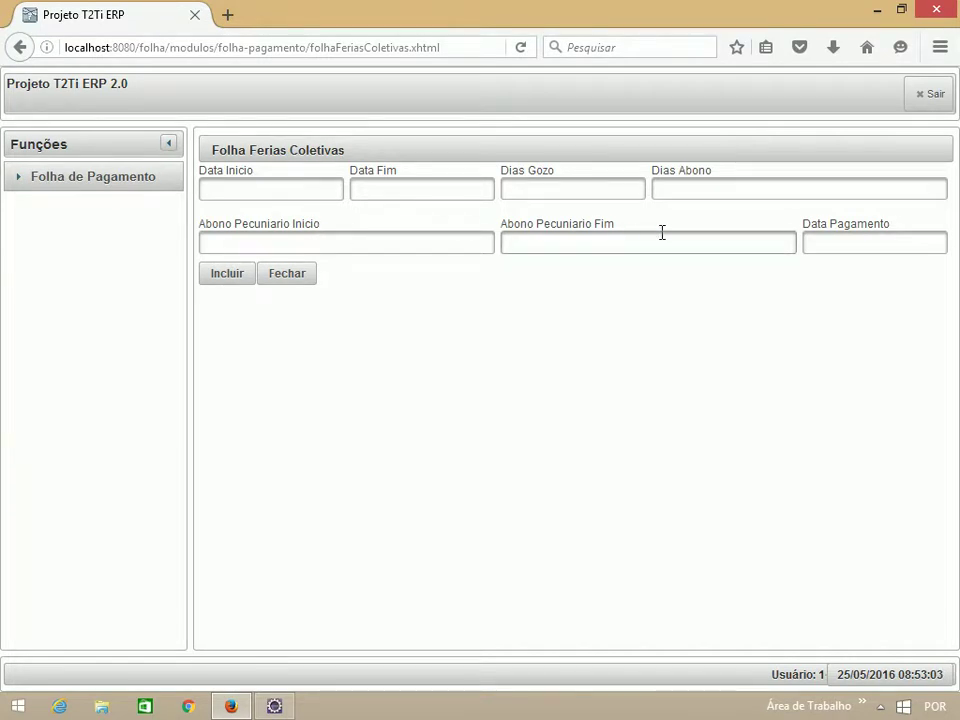
Step: Open the employee's record in Ferias Periodo Aquisitivo under Ausências and view the choices available for Situacao
{"action": "left_click", "coordinate": [16, 182]}
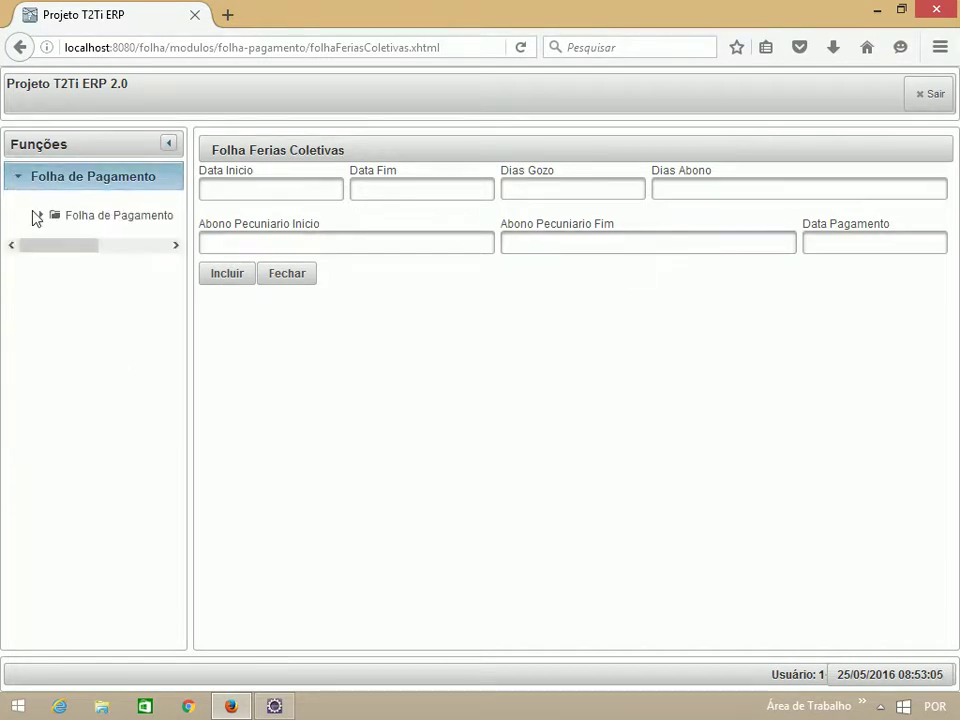
{"action": "left_click", "coordinate": [42, 218]}
{"action": "left_click", "coordinate": [56, 250]}
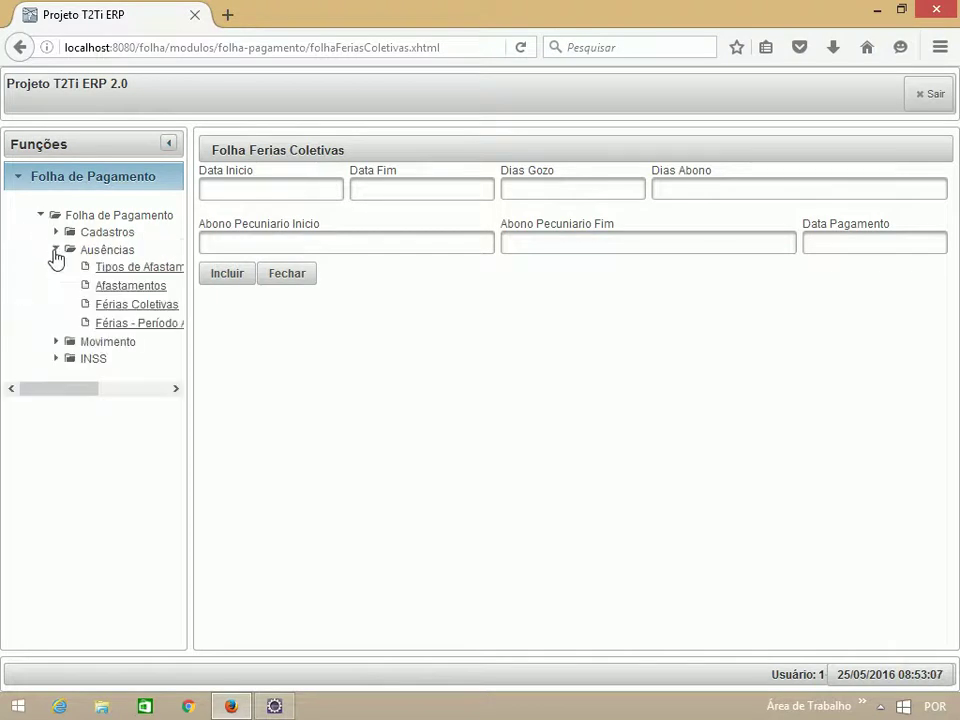
{"action": "left_click", "coordinate": [132, 325]}
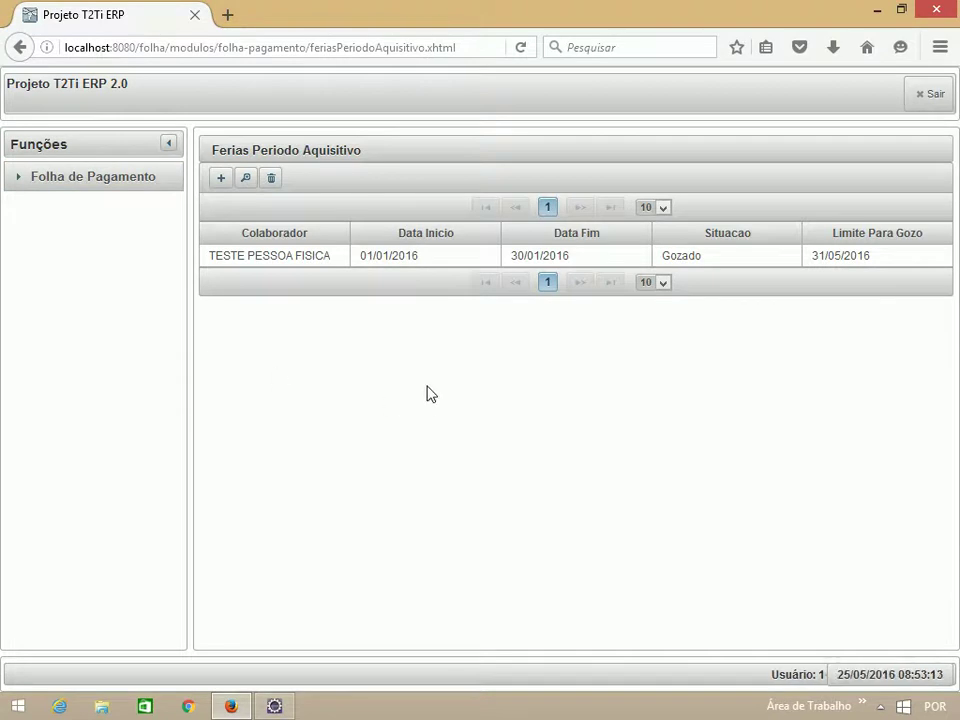
{"action": "left_click", "coordinate": [342, 257]}
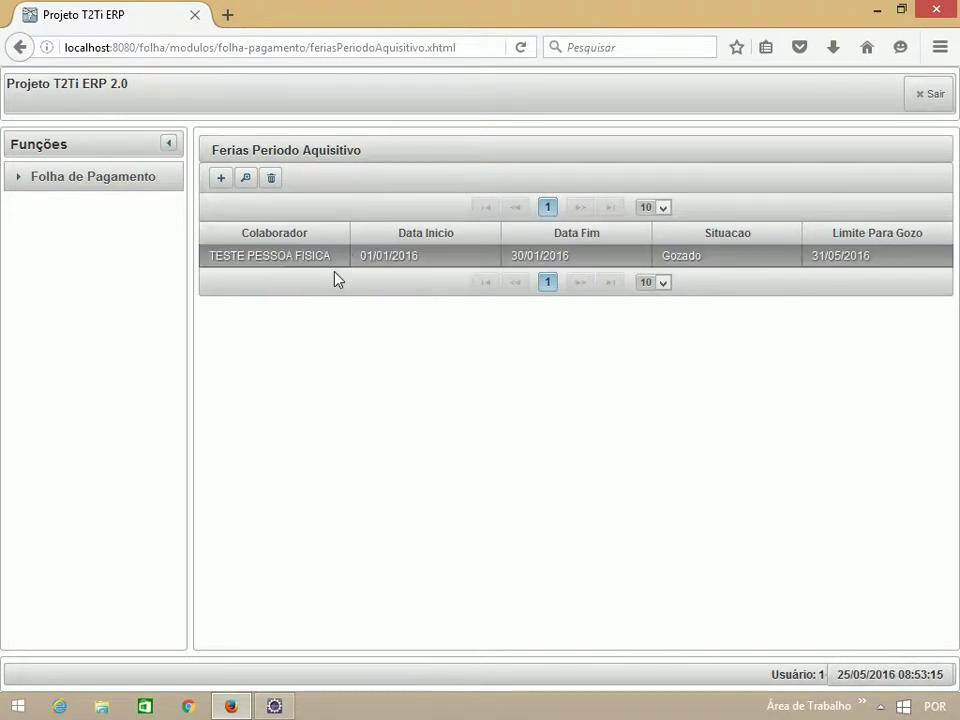
{"action": "left_click", "coordinate": [245, 179]}
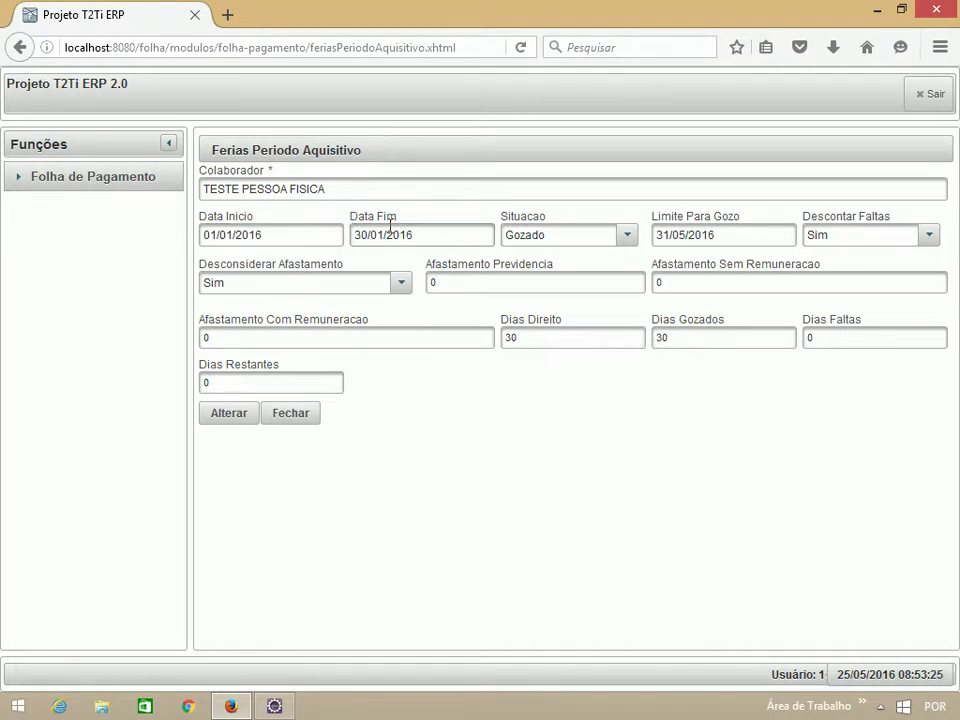
{"action": "left_click", "coordinate": [624, 236]}
{"action": "left_click", "coordinate": [623, 238]}
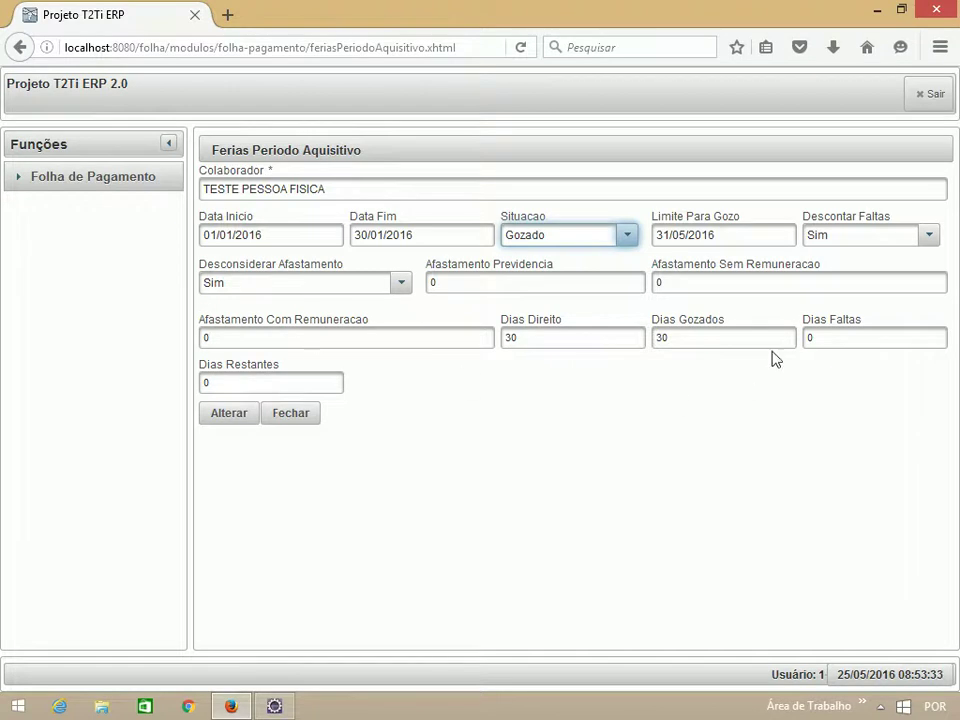
Step: Display the list of payroll closings (Fechamento) under Movimento
{"action": "left_click", "coordinate": [18, 180]}
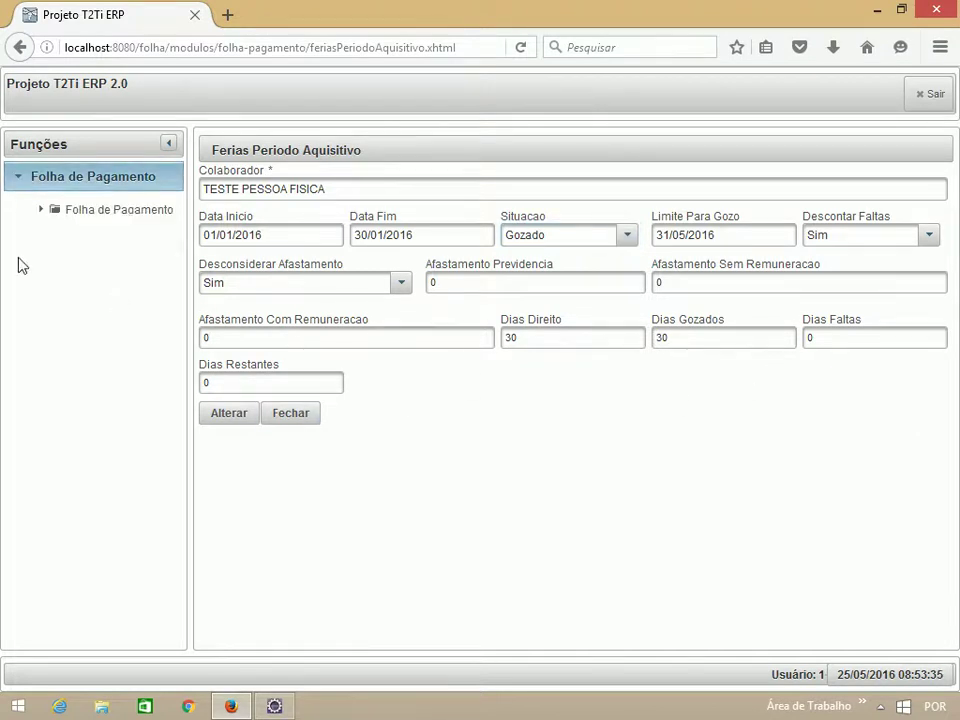
{"action": "left_click", "coordinate": [41, 216]}
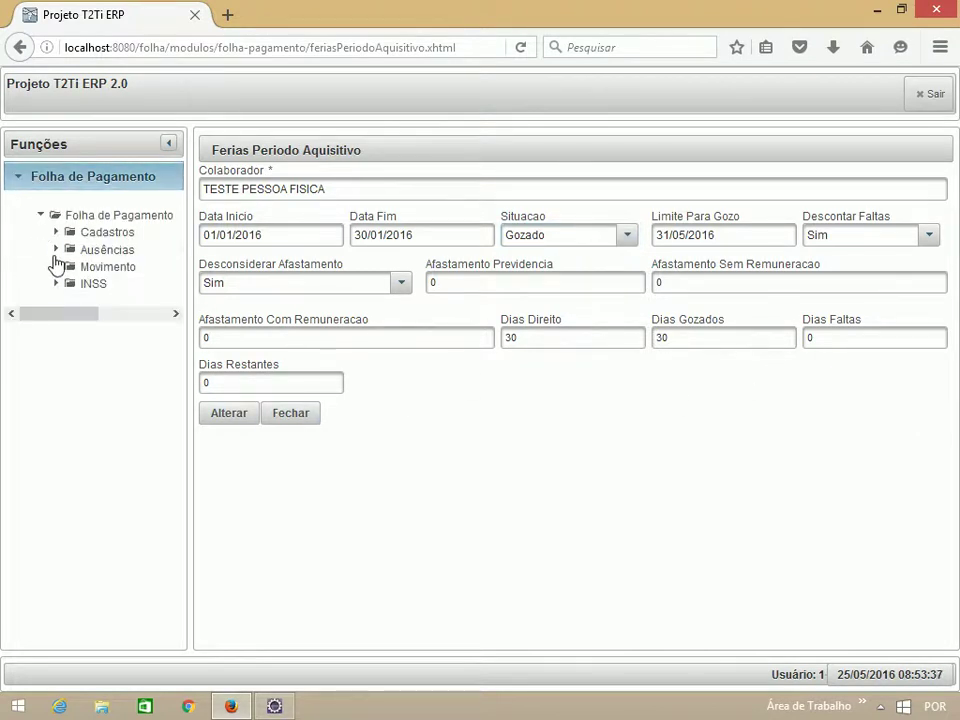
{"action": "left_click", "coordinate": [56, 249]}
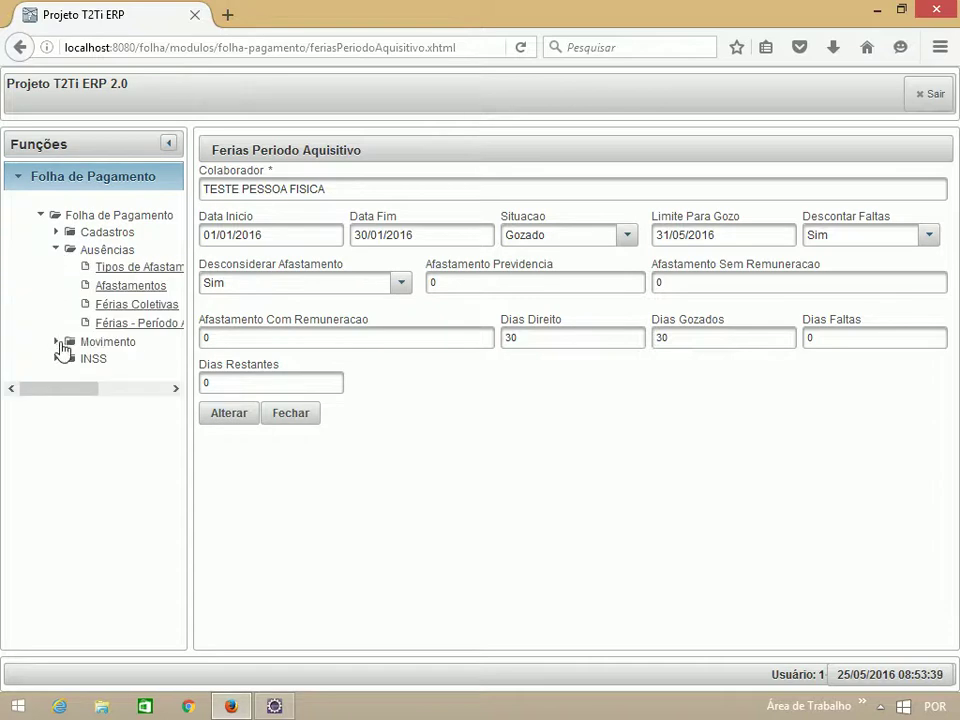
{"action": "left_click", "coordinate": [56, 342]}
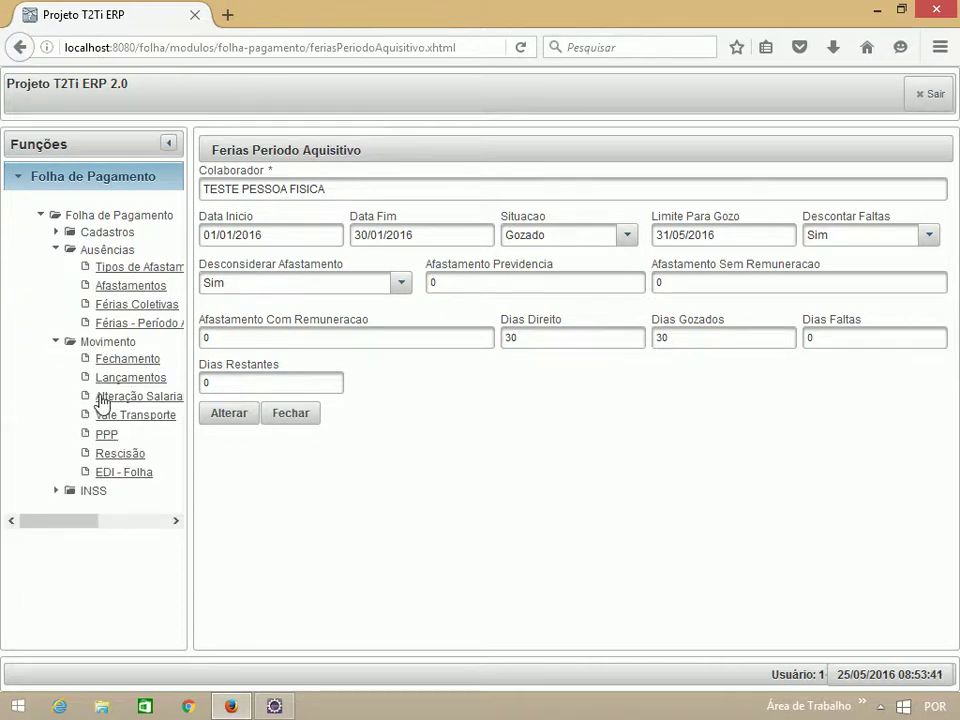
{"action": "left_click", "coordinate": [116, 364]}
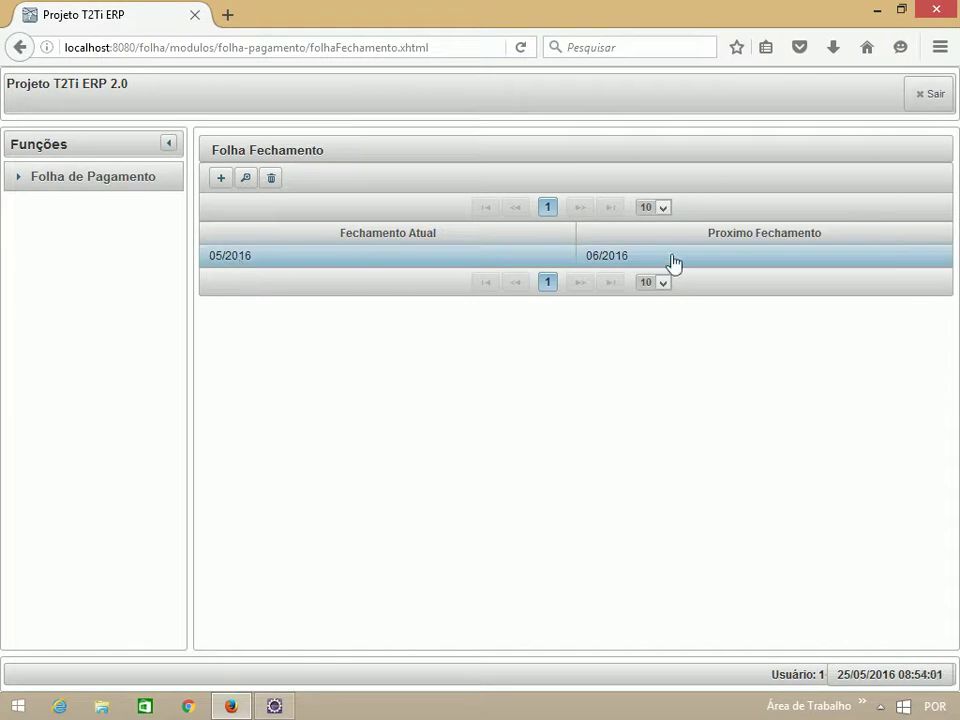
Step: Go to Lançamentos under Movimento and view the Folha Lancamento Detalhe entries of the 02/2016 monthly payroll record
{"action": "left_click", "coordinate": [17, 184]}
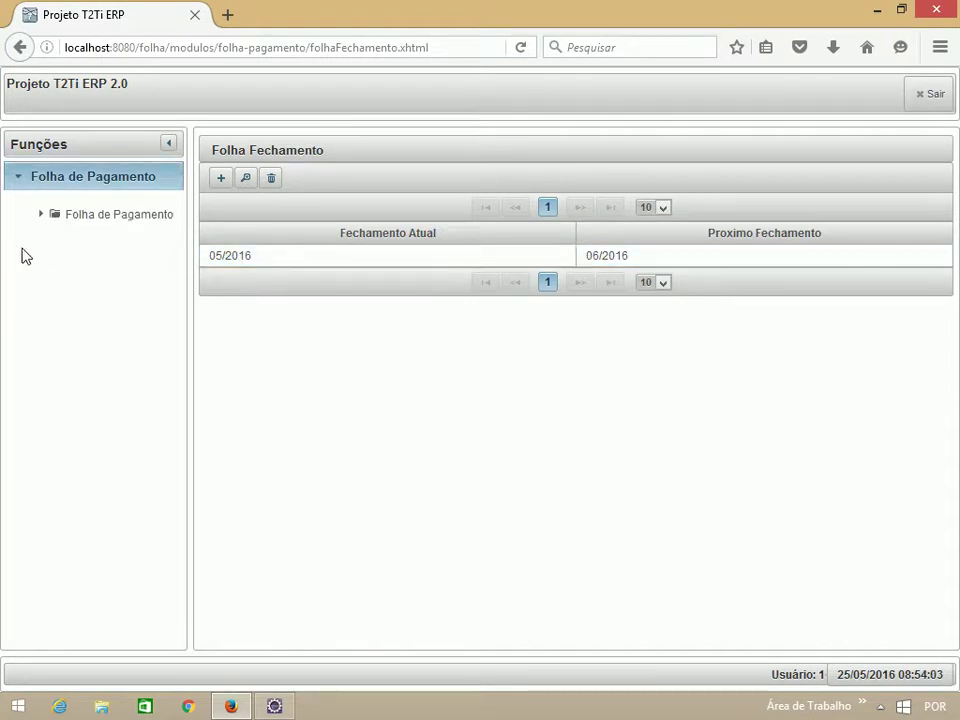
{"action": "left_click", "coordinate": [41, 216]}
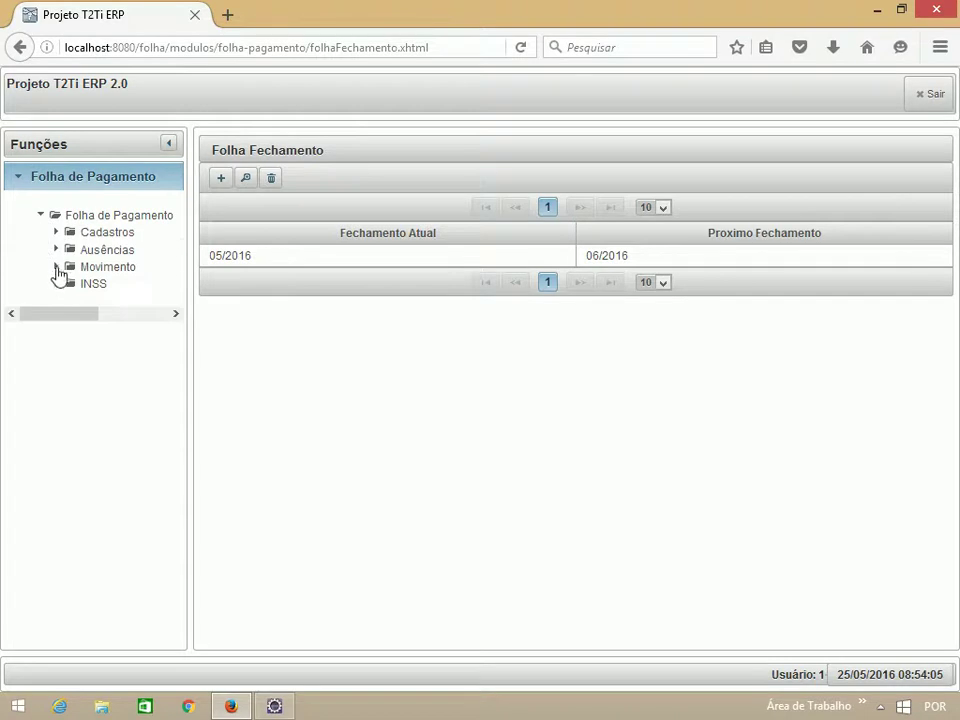
{"action": "left_click", "coordinate": [56, 267]}
{"action": "left_click", "coordinate": [131, 303]}
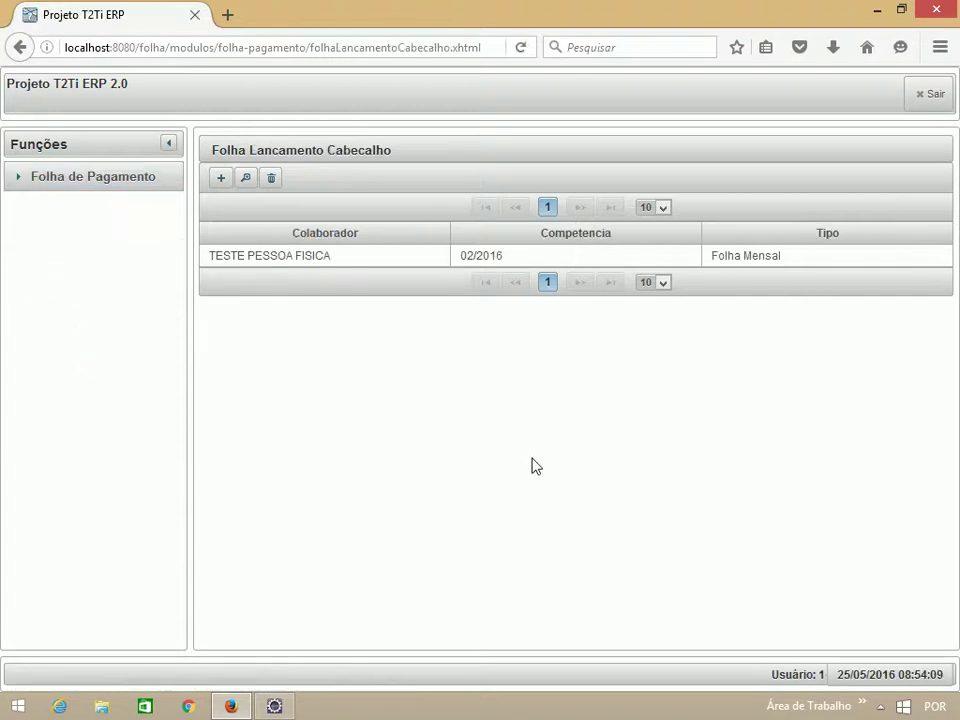
{"action": "left_click", "coordinate": [407, 261]}
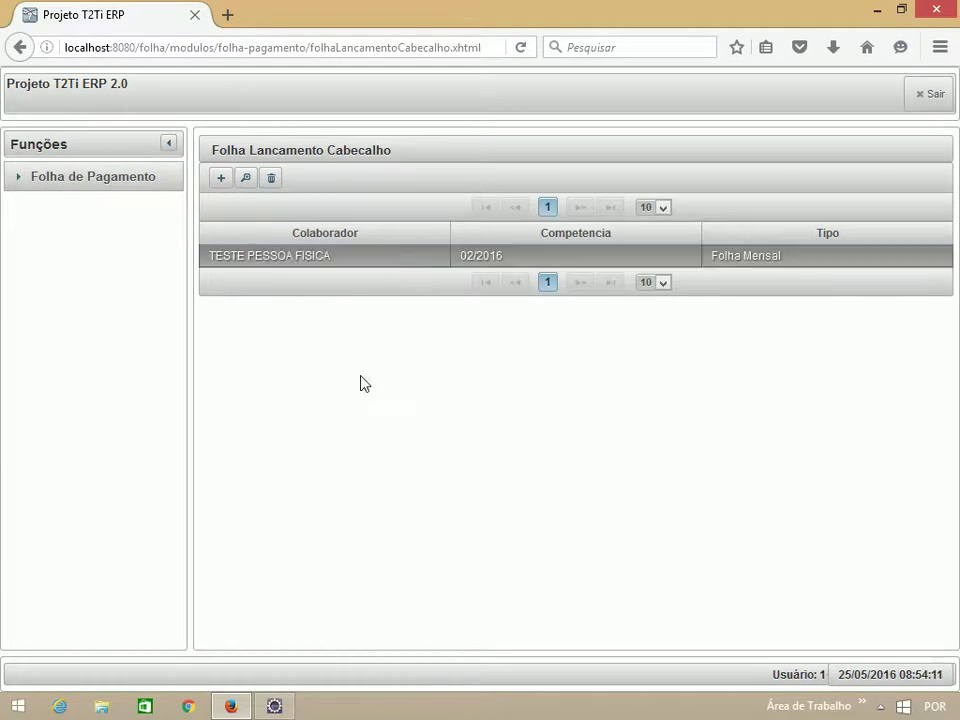
{"action": "left_click", "coordinate": [246, 180]}
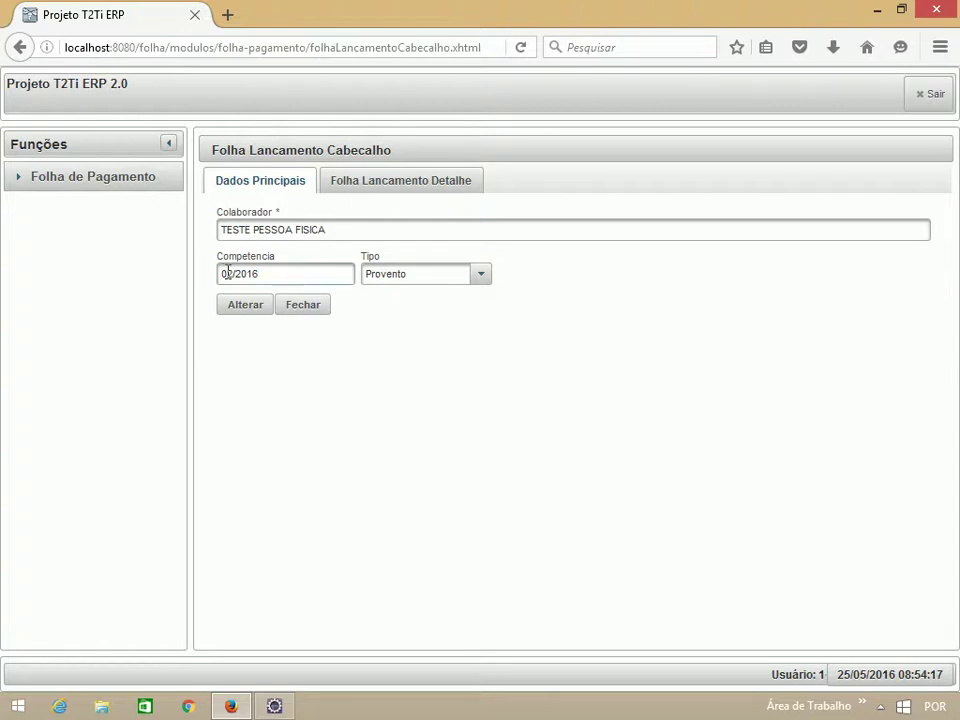
{"action": "left_click", "coordinate": [399, 189]}
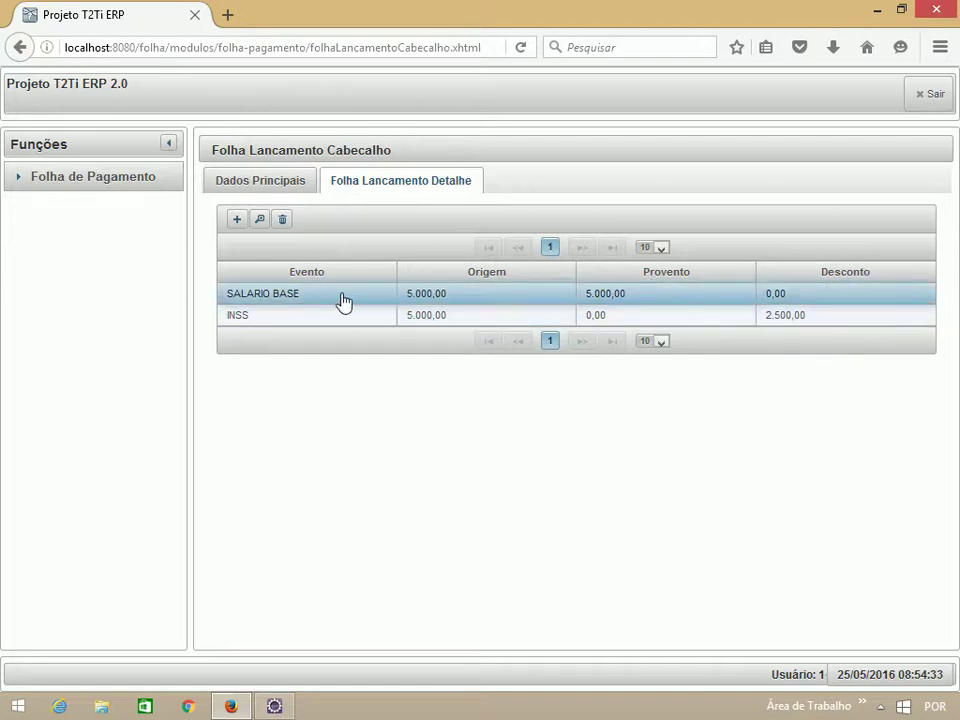
Step: Add a HORA EXTRA detail entry with Origem 5.000,00, Provento 2.500,00 and Desconto 0,00, and save it
{"action": "left_click", "coordinate": [237, 219]}
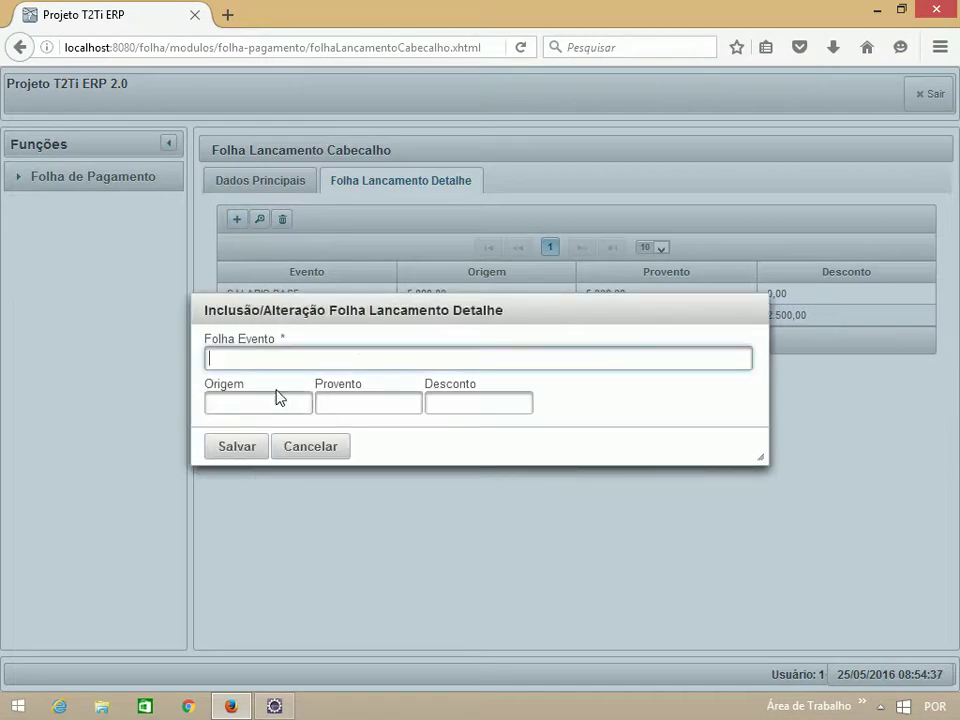
{"action": "left_click", "coordinate": [361, 360]}
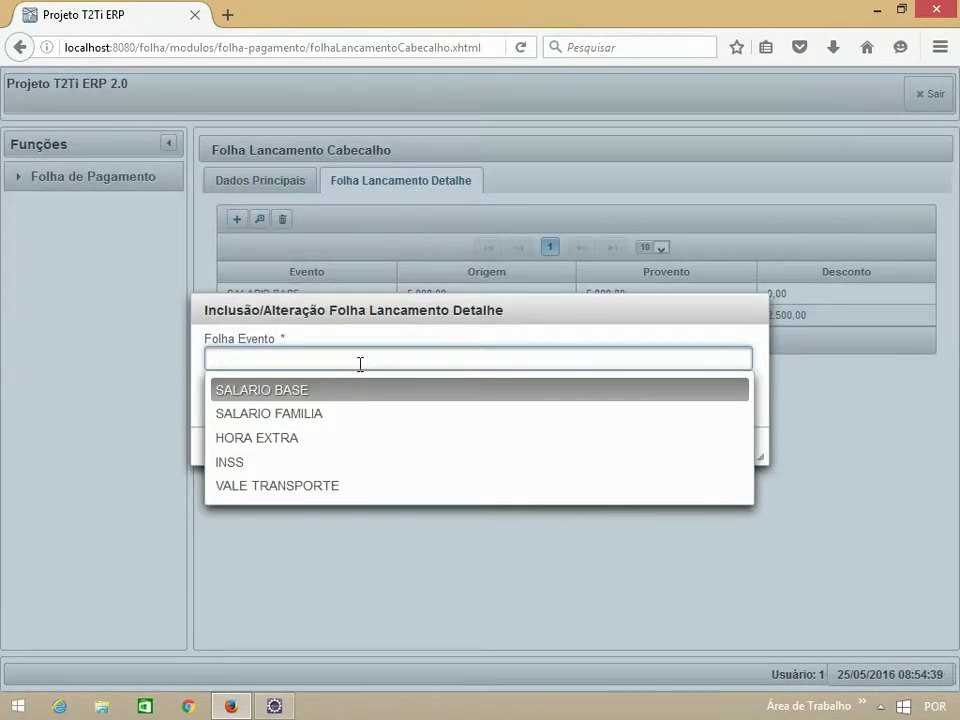
{"action": "left_click", "coordinate": [283, 442]}
{"action": "left_click", "coordinate": [237, 450]}
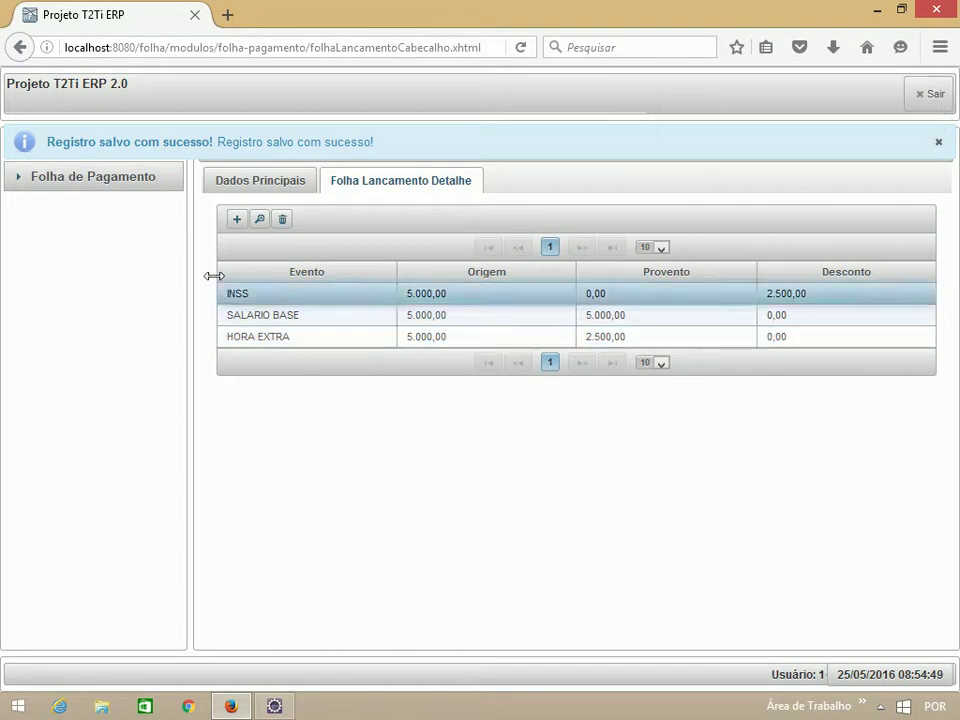
Step: Go to the salary change screen (Alteração Salarial) under Movimento and open the details of the 02/2016 record
{"action": "left_click", "coordinate": [12, 184]}
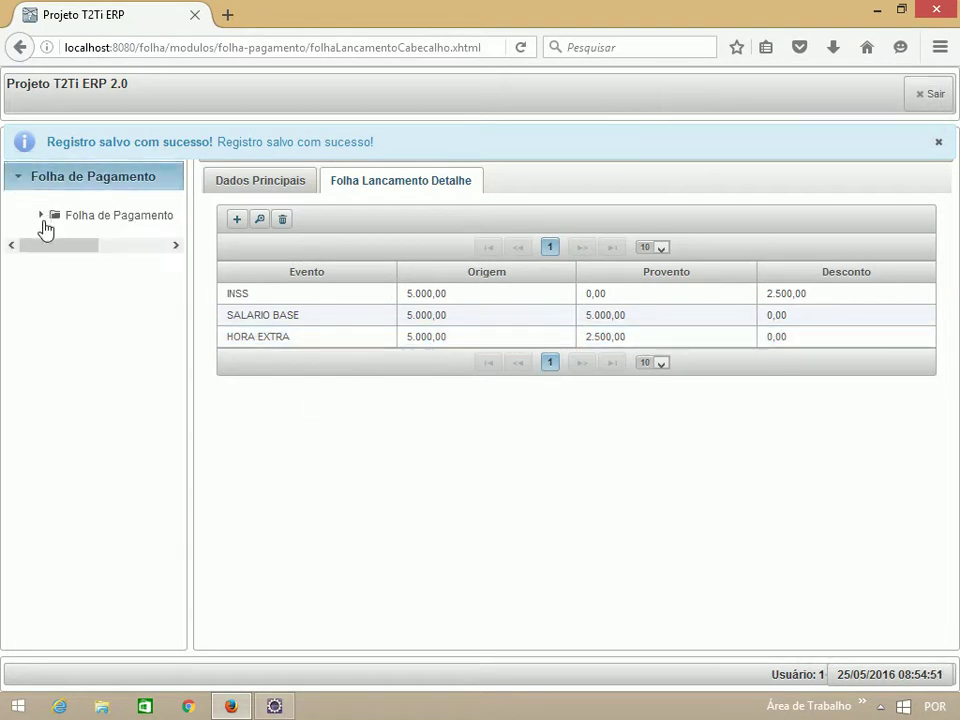
{"action": "left_click", "coordinate": [42, 217]}
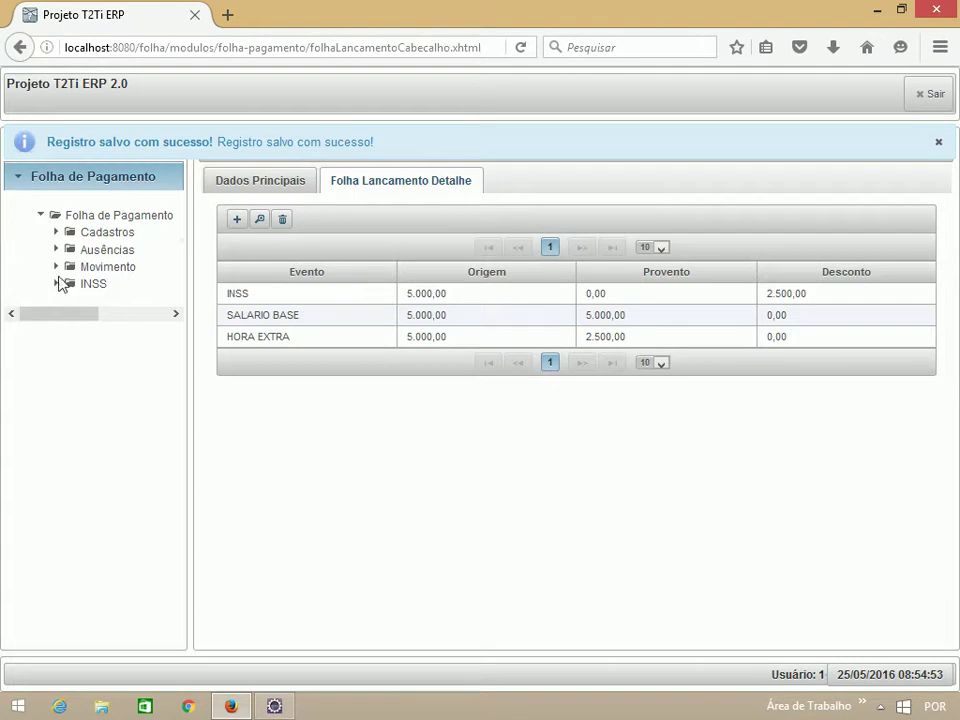
{"action": "left_click", "coordinate": [56, 267]}
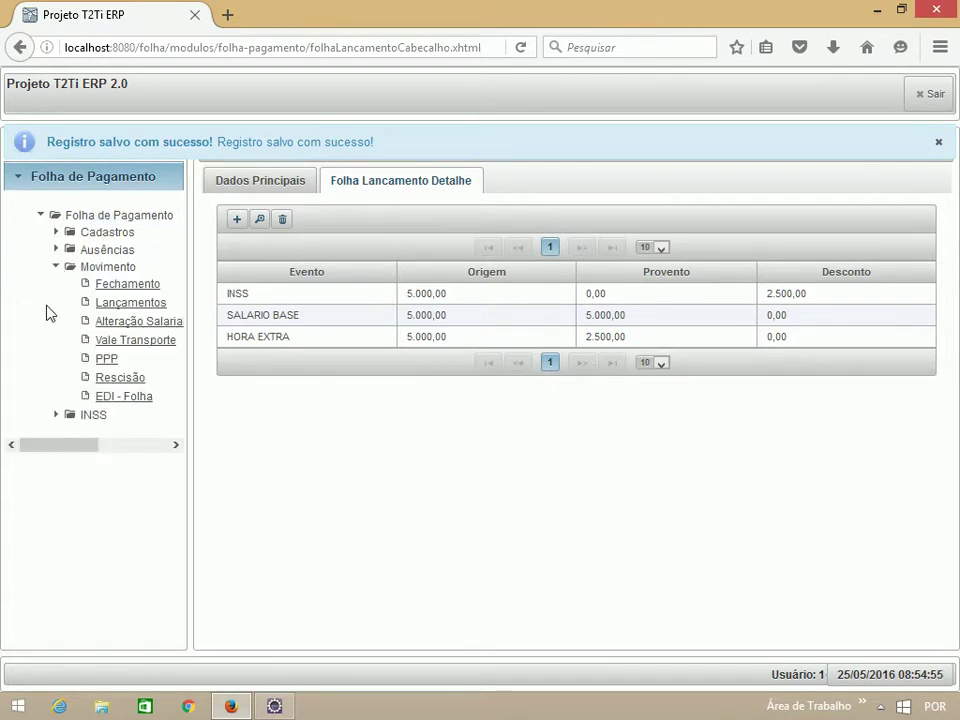
{"action": "left_click", "coordinate": [122, 323]}
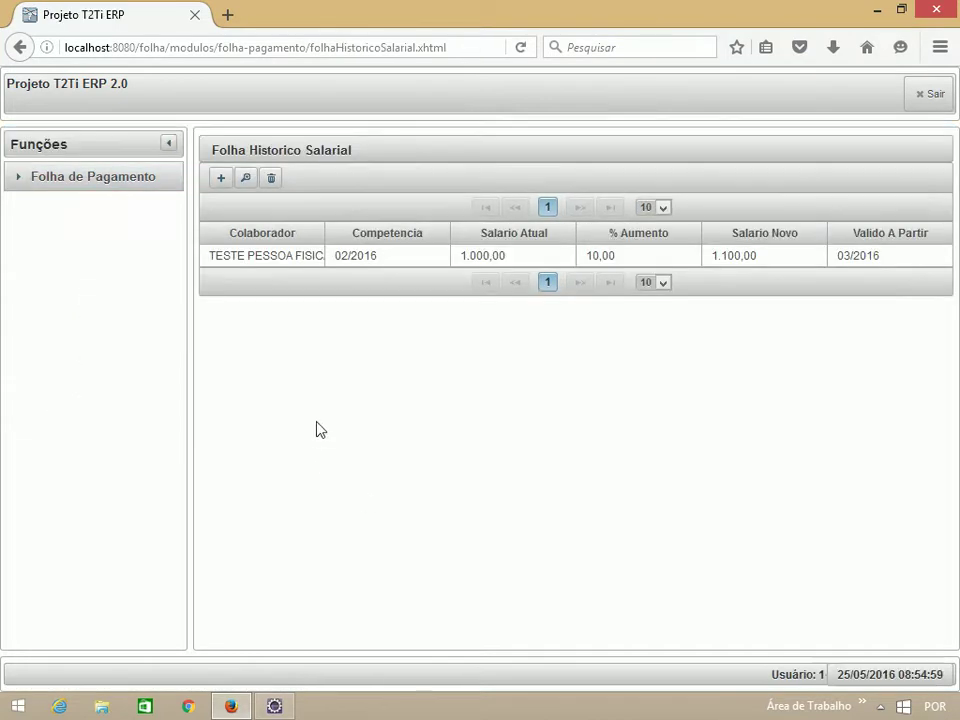
{"action": "left_click", "coordinate": [393, 263]}
{"action": "left_click", "coordinate": [245, 180]}
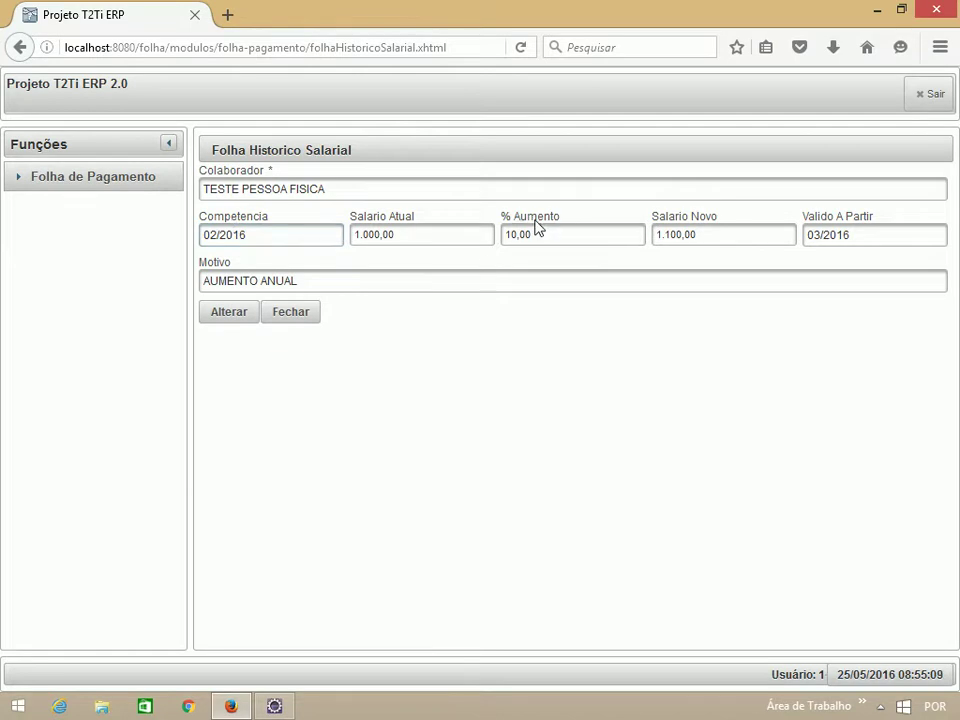
Step: Go to Vale Transporte under Movimento and open the details of the employee's transport voucher record
{"action": "left_click", "coordinate": [20, 182]}
{"action": "left_click", "coordinate": [39, 217]}
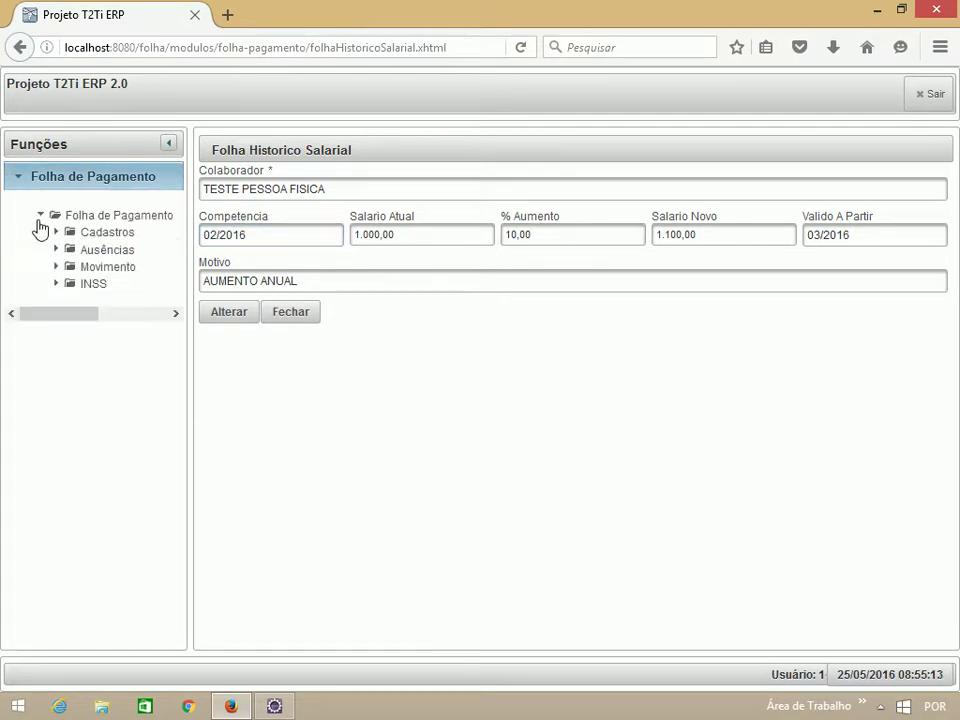
{"action": "left_click", "coordinate": [57, 267]}
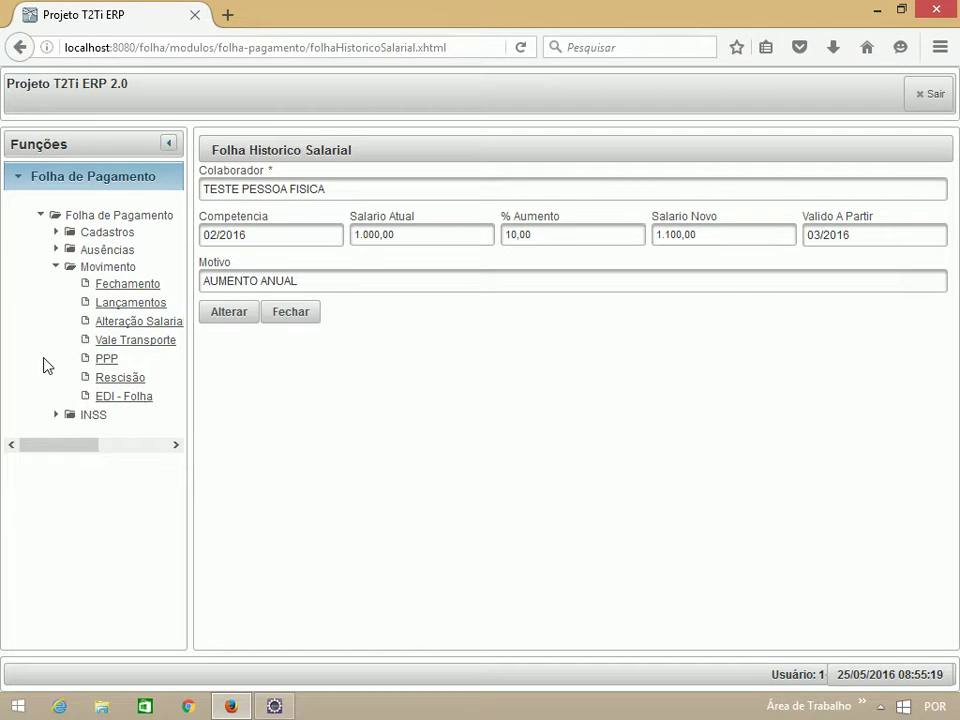
{"action": "left_click", "coordinate": [130, 341]}
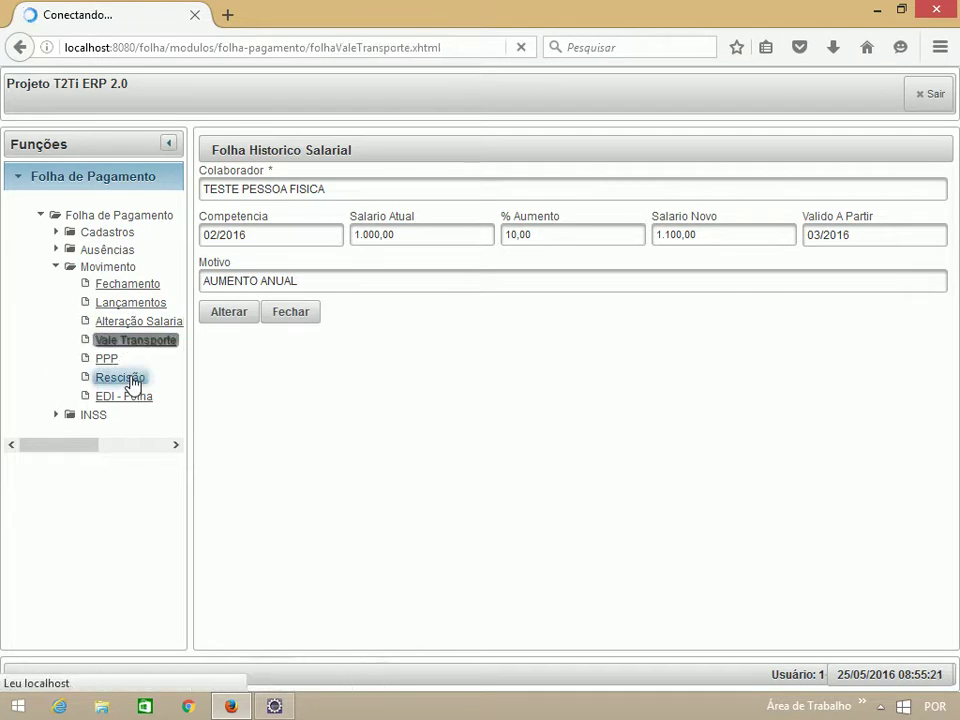
{"action": "left_click", "coordinate": [365, 262]}
{"action": "left_click", "coordinate": [246, 179]}
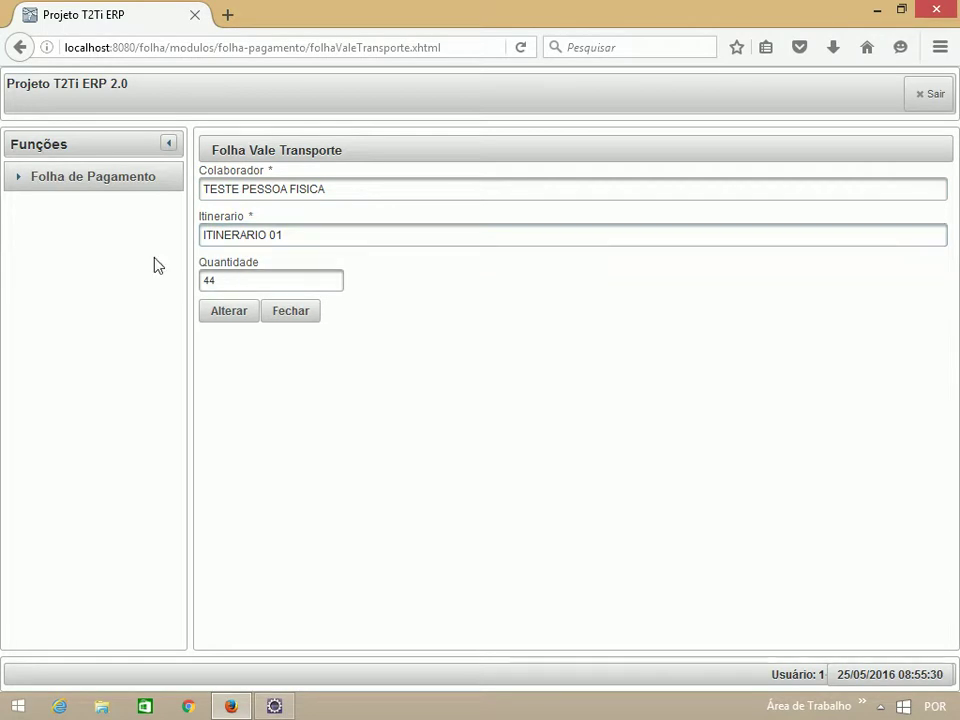
Step: Go to PPP under Movimento and open the details of the PPP TESTE record
{"action": "left_click", "coordinate": [22, 185]}
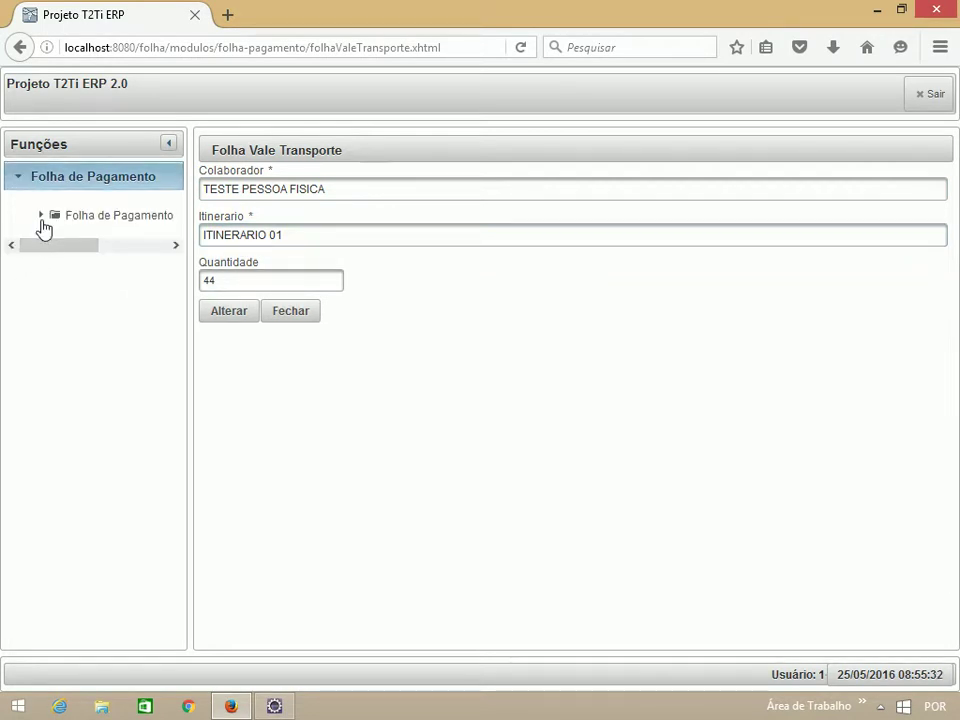
{"action": "left_click", "coordinate": [41, 215]}
{"action": "left_click", "coordinate": [56, 266]}
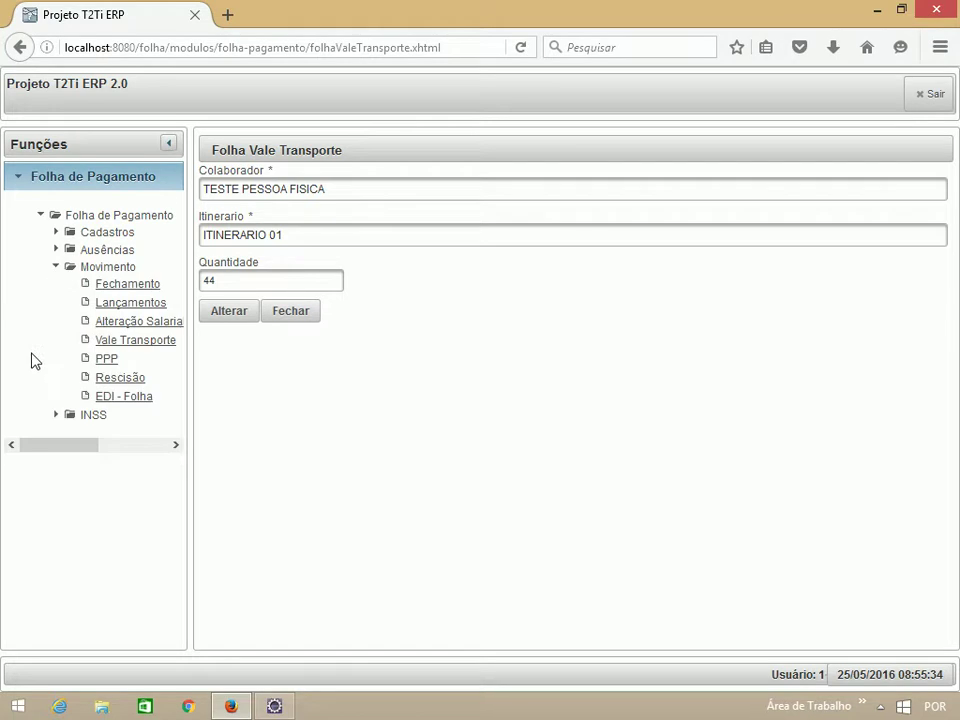
{"action": "left_click", "coordinate": [104, 360]}
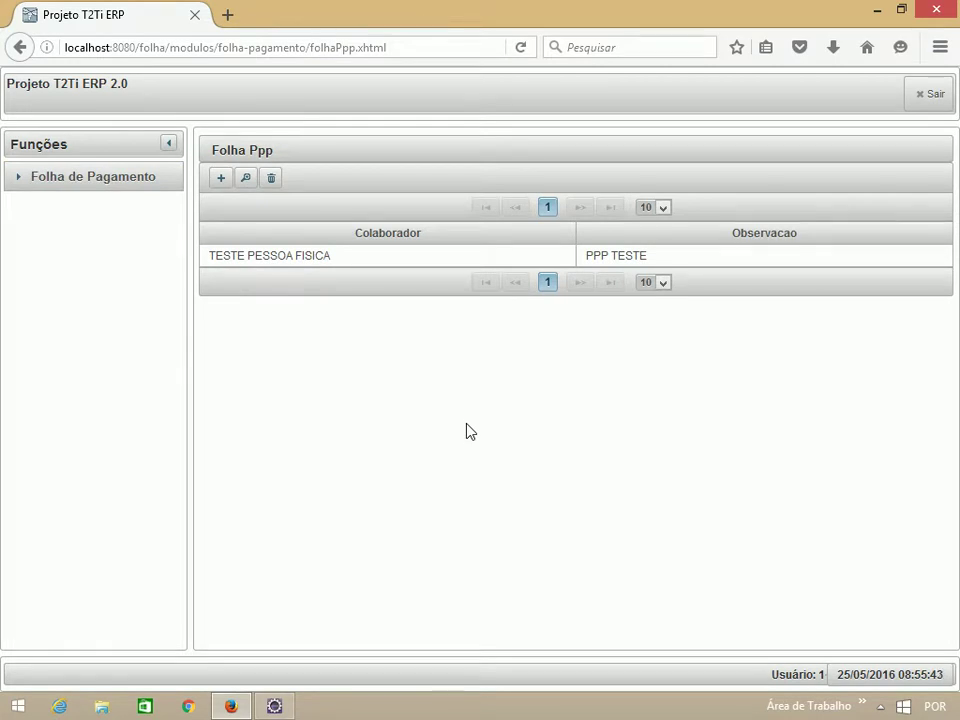
{"action": "left_click", "coordinate": [429, 262]}
{"action": "left_click", "coordinate": [245, 178]}
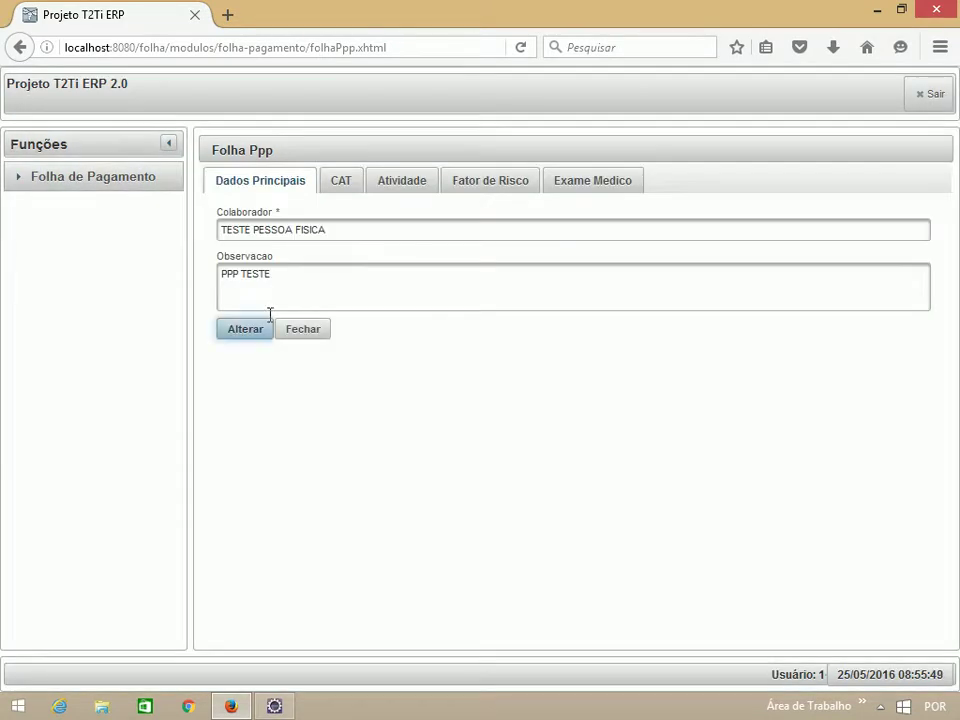
Step: Review the CAT, Atividade, Fator de Risco and Exame Medico sections of the PPP record
{"action": "left_click", "coordinate": [336, 180]}
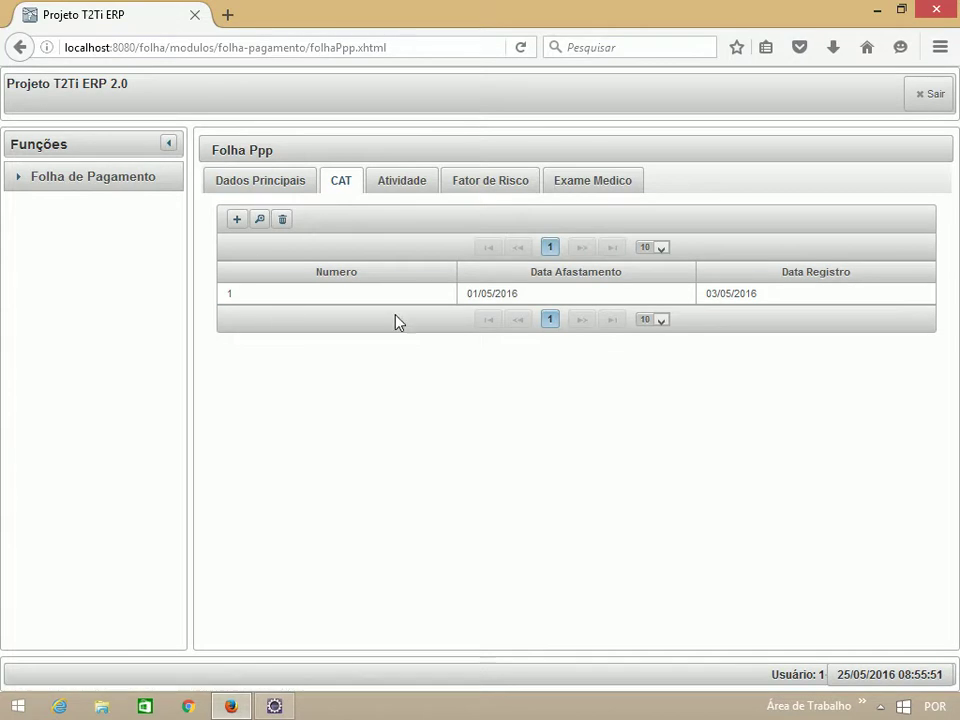
{"action": "left_click", "coordinate": [401, 188]}
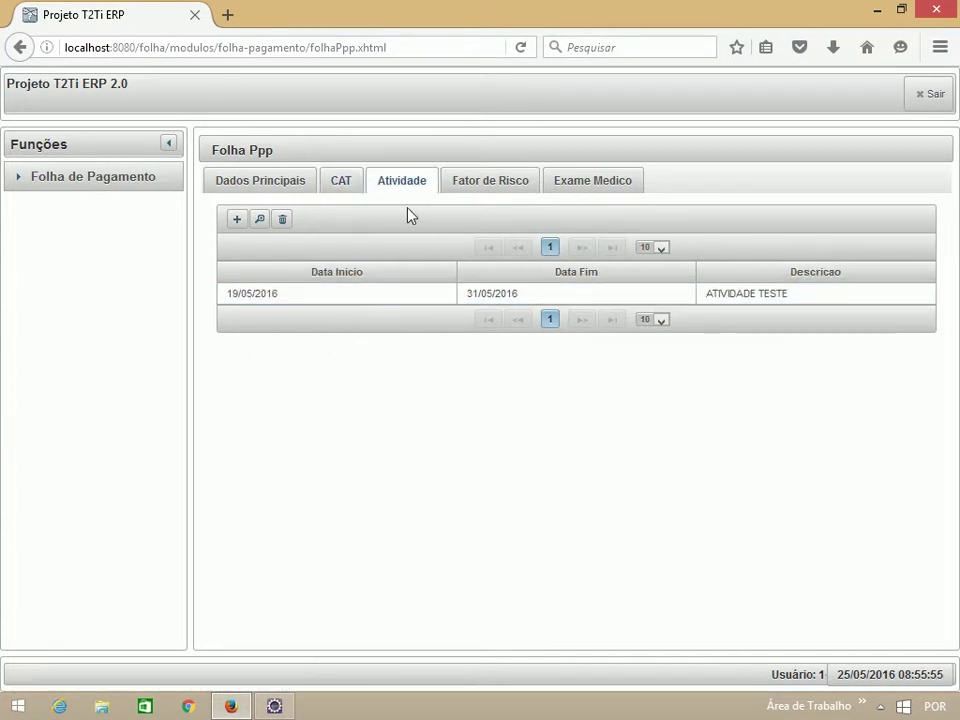
{"action": "left_click", "coordinate": [478, 188]}
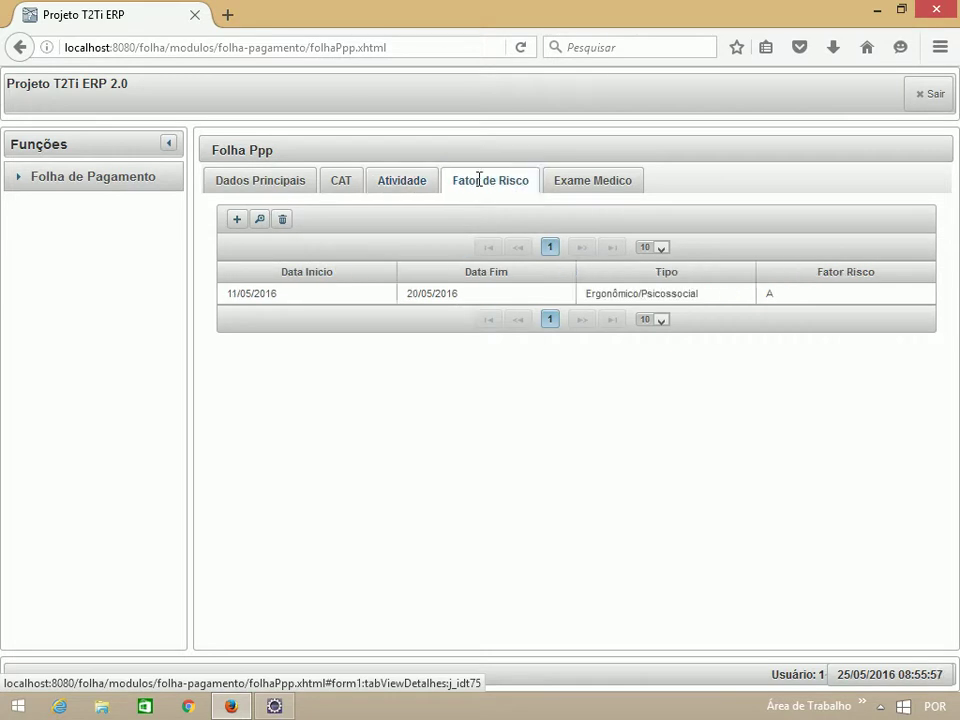
{"action": "left_click", "coordinate": [575, 192]}
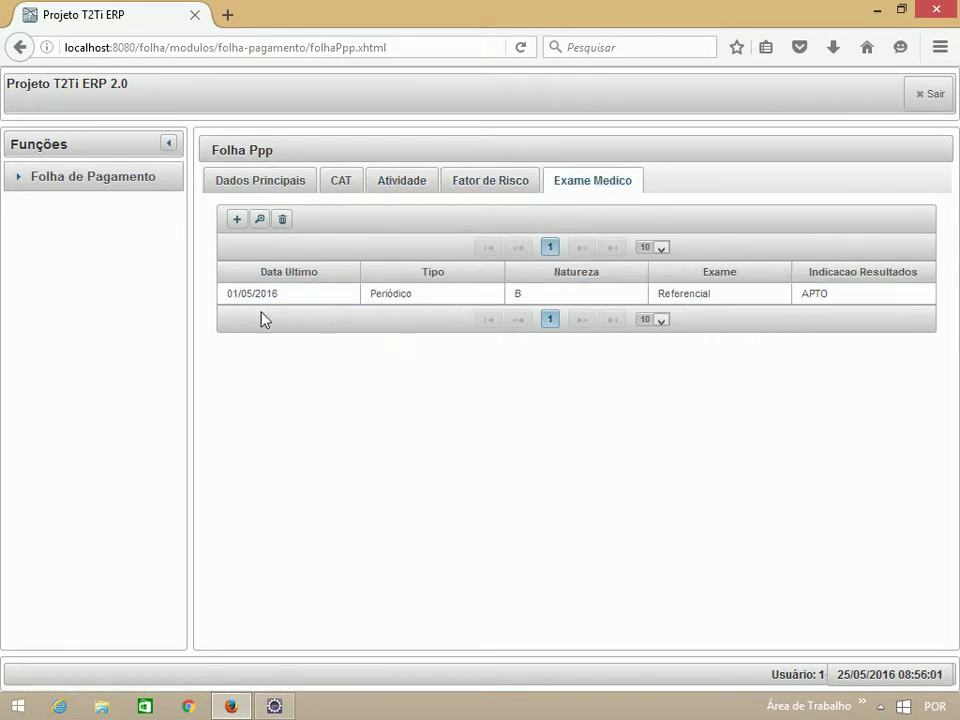
Step: Go to Rescisão under Movimento and open the details of the employee's termination record
{"action": "left_click", "coordinate": [16, 182]}
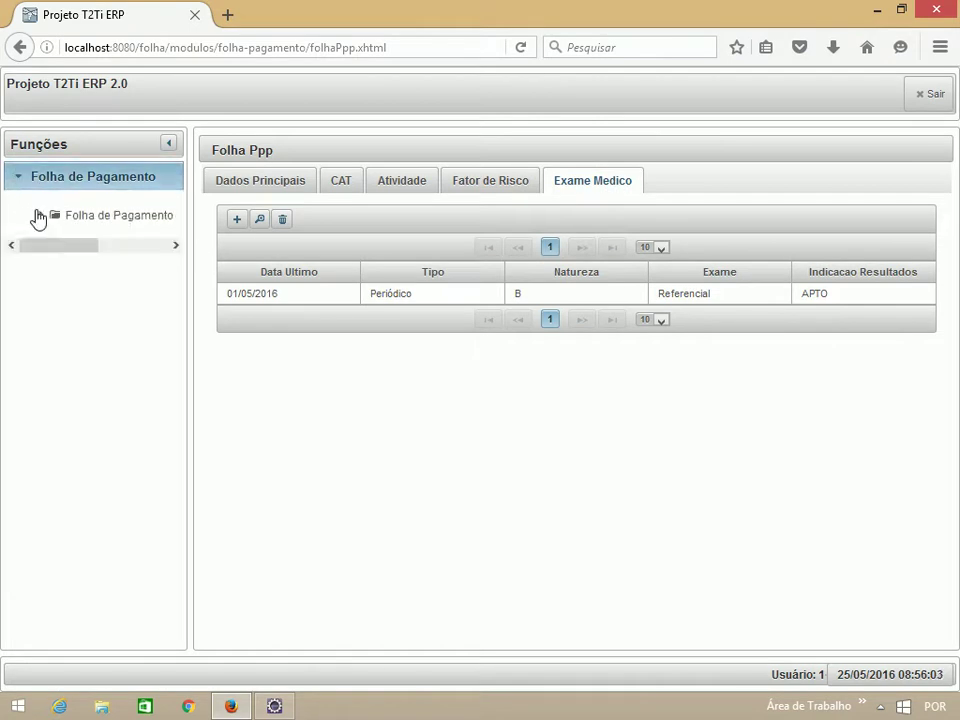
{"action": "left_click", "coordinate": [40, 215]}
{"action": "left_click", "coordinate": [55, 267]}
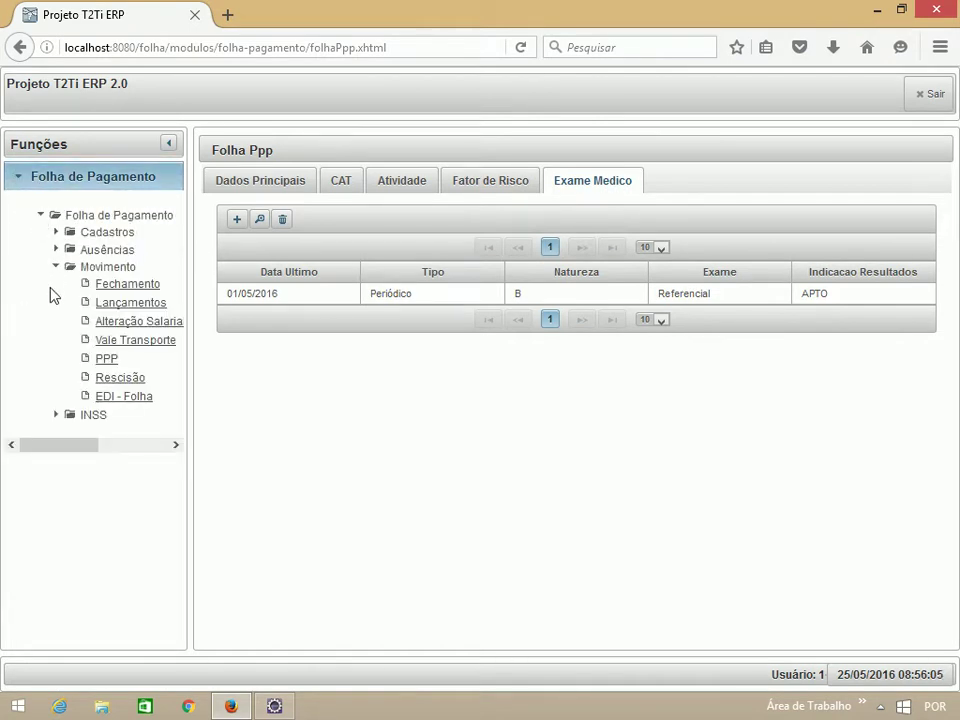
{"action": "left_click", "coordinate": [125, 383]}
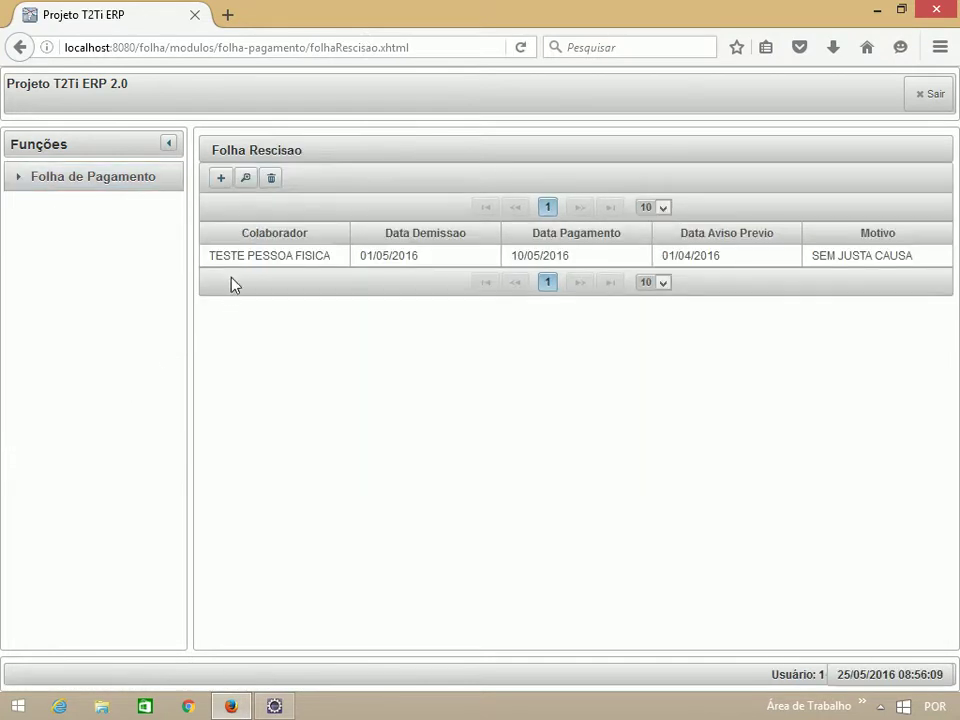
{"action": "left_click", "coordinate": [340, 258]}
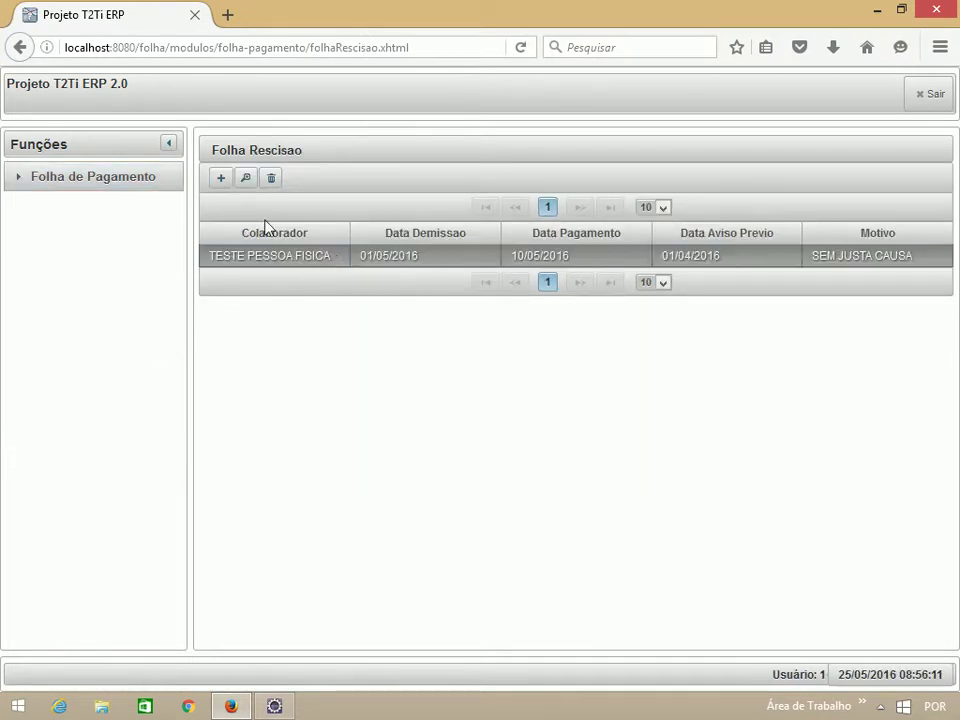
{"action": "left_click", "coordinate": [246, 178]}
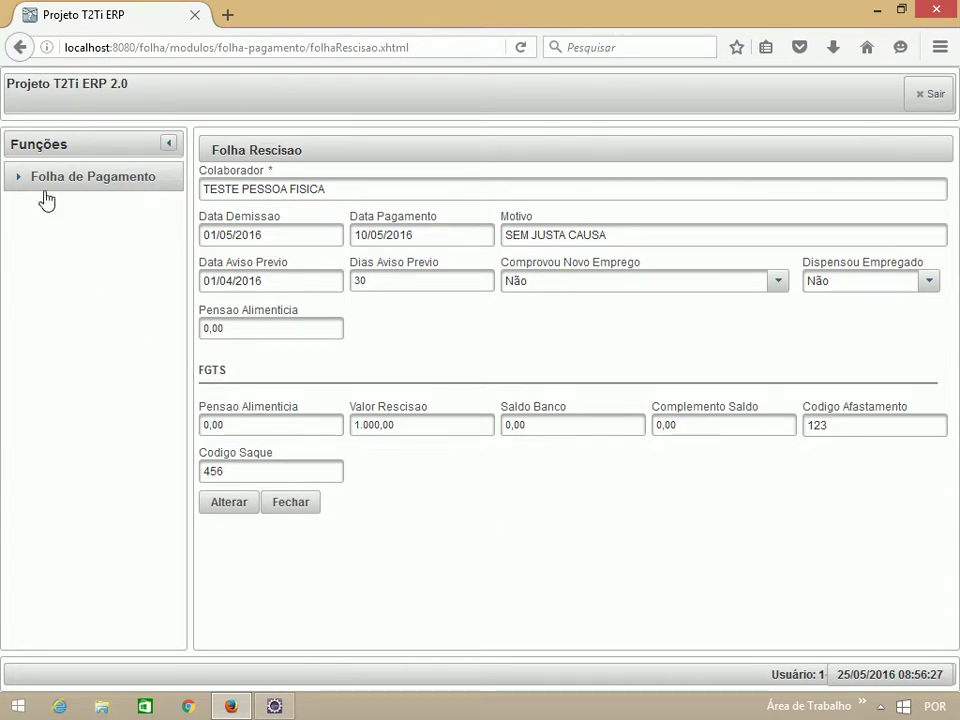
Step: Go to the EDI - Folha screen under Movimento
{"action": "left_click", "coordinate": [22, 178]}
{"action": "left_click", "coordinate": [39, 216]}
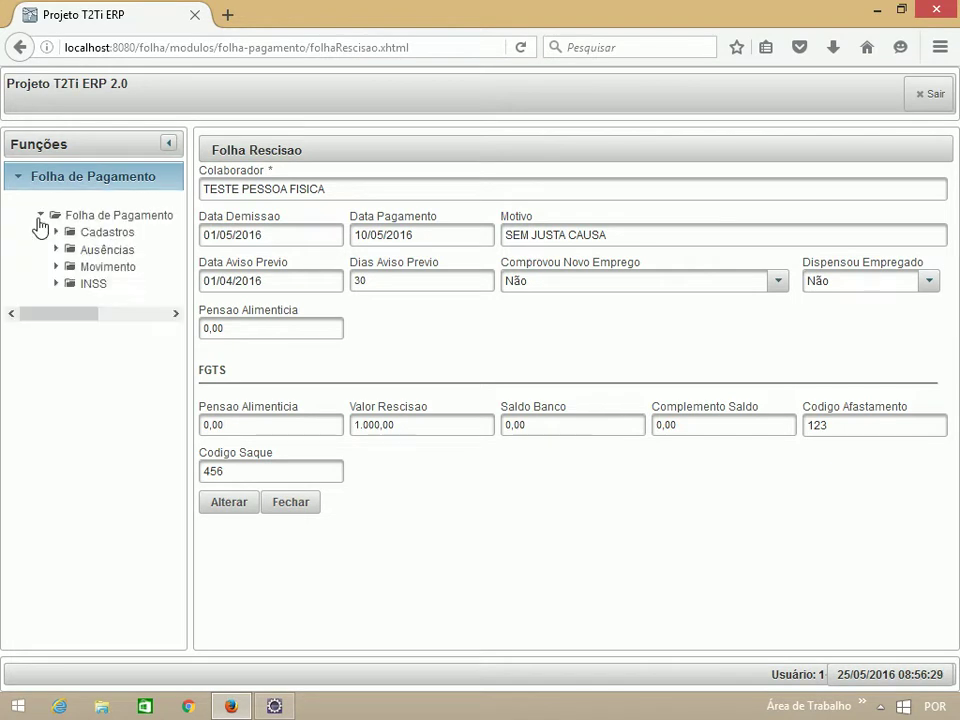
{"action": "left_click", "coordinate": [59, 267]}
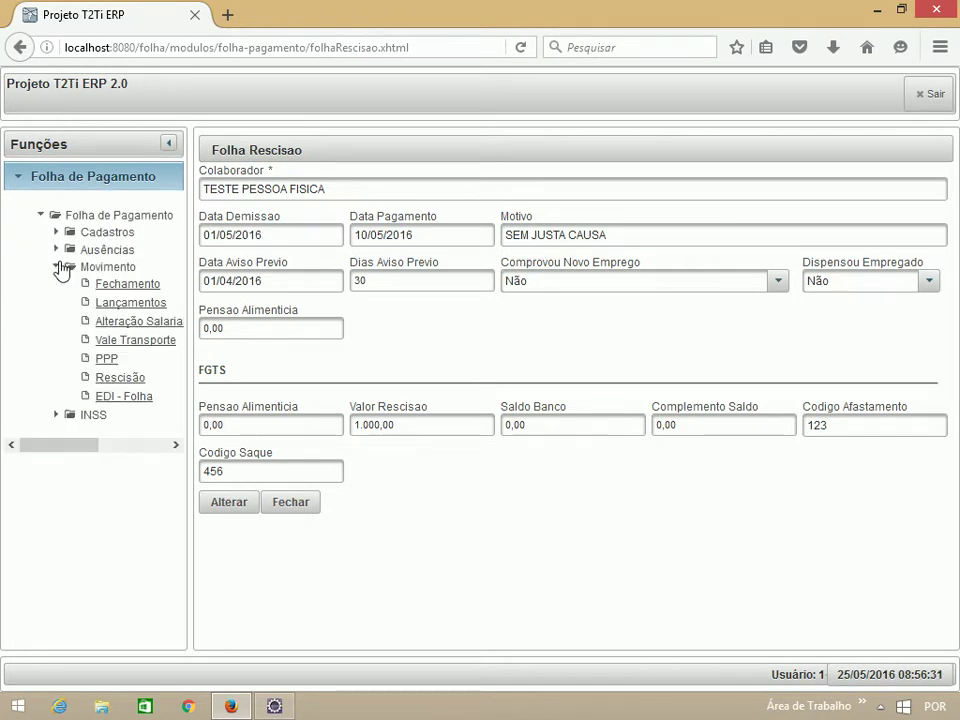
{"action": "left_click", "coordinate": [121, 398]}
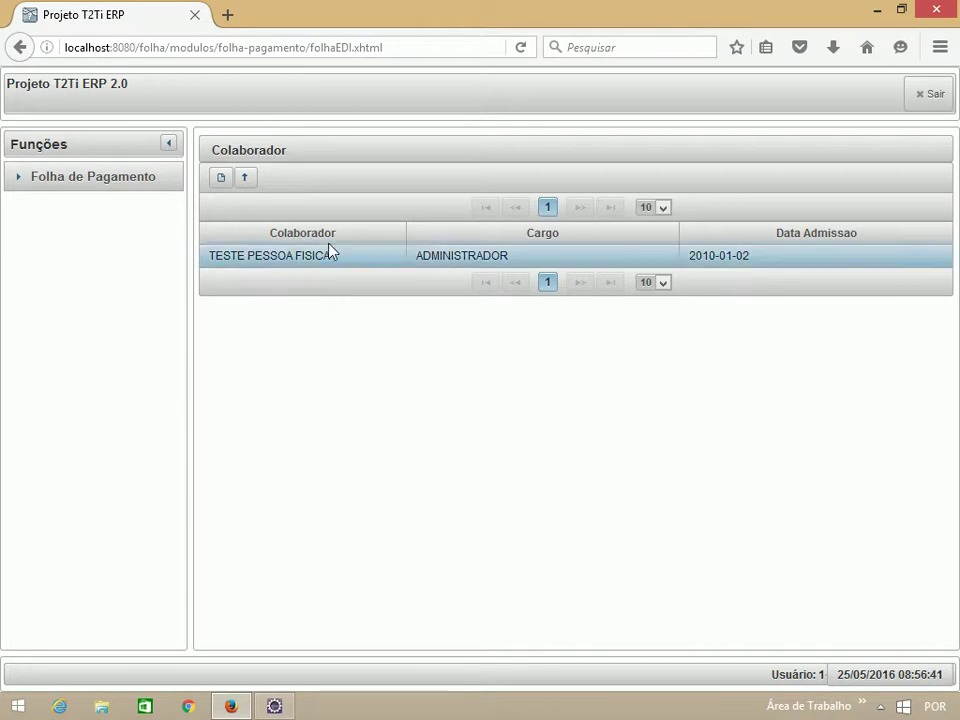
Step: Generate the payroll EDI file and open cnab240.txt in Notepad++, selecting its contents for review
{"action": "left_click", "coordinate": [222, 250]}
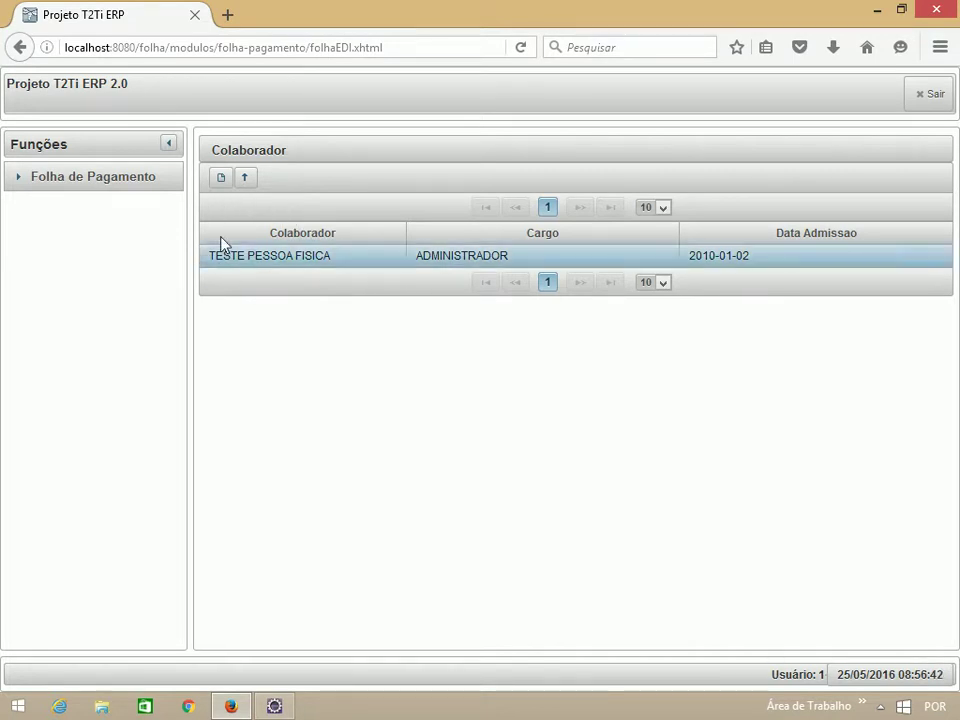
{"action": "left_click", "coordinate": [221, 179]}
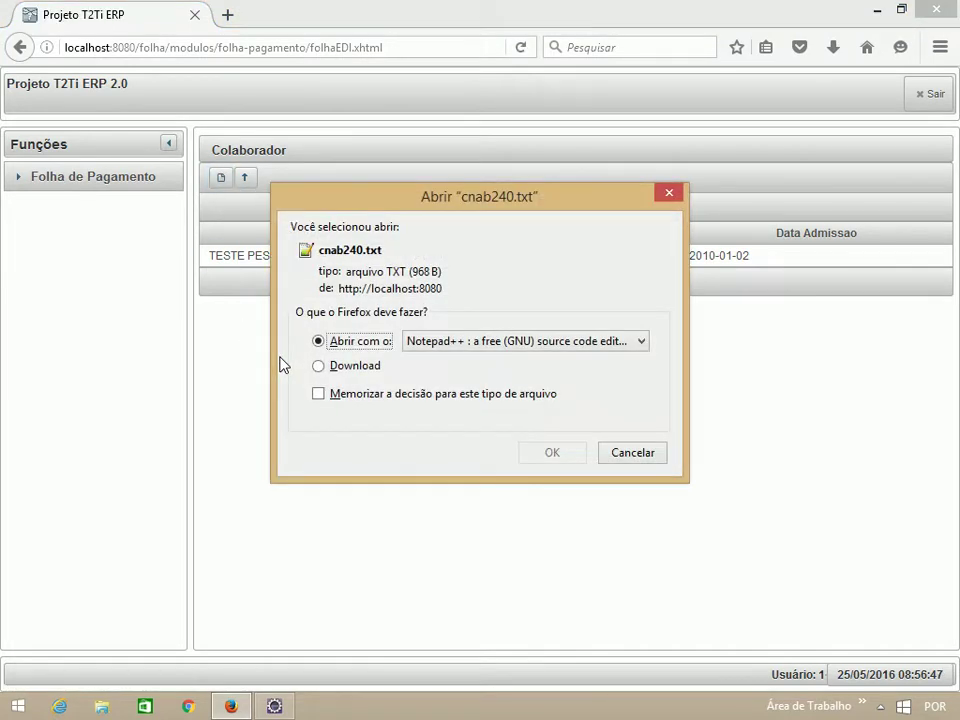
{"action": "left_click", "coordinate": [561, 458]}
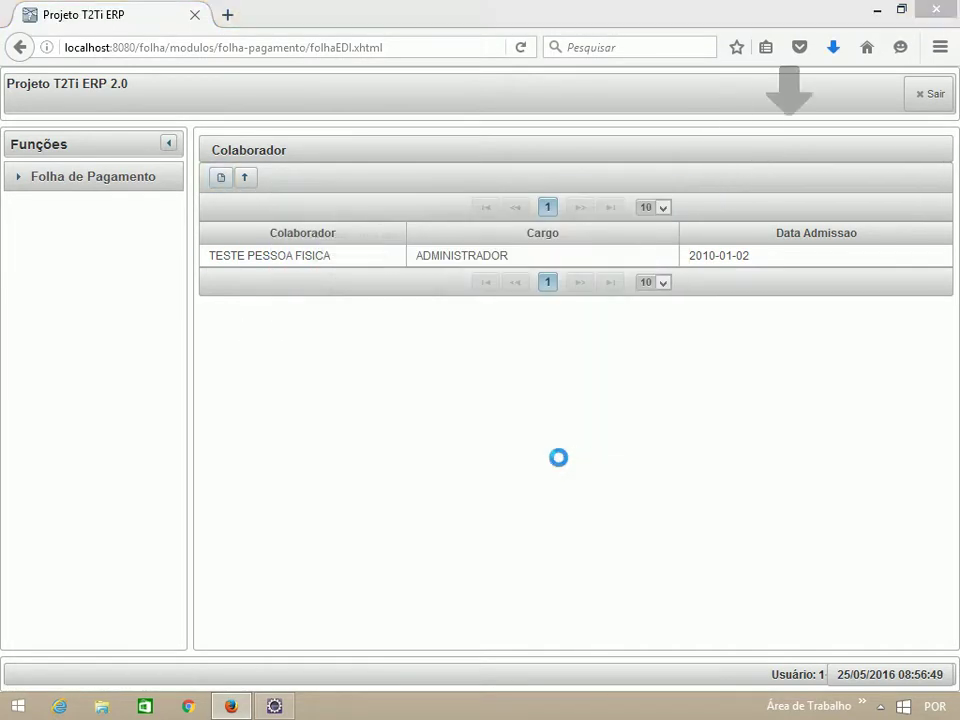
{"action": "left_click_drag", "start_coordinate": [324, 143], "coordinate": [12, 107]}
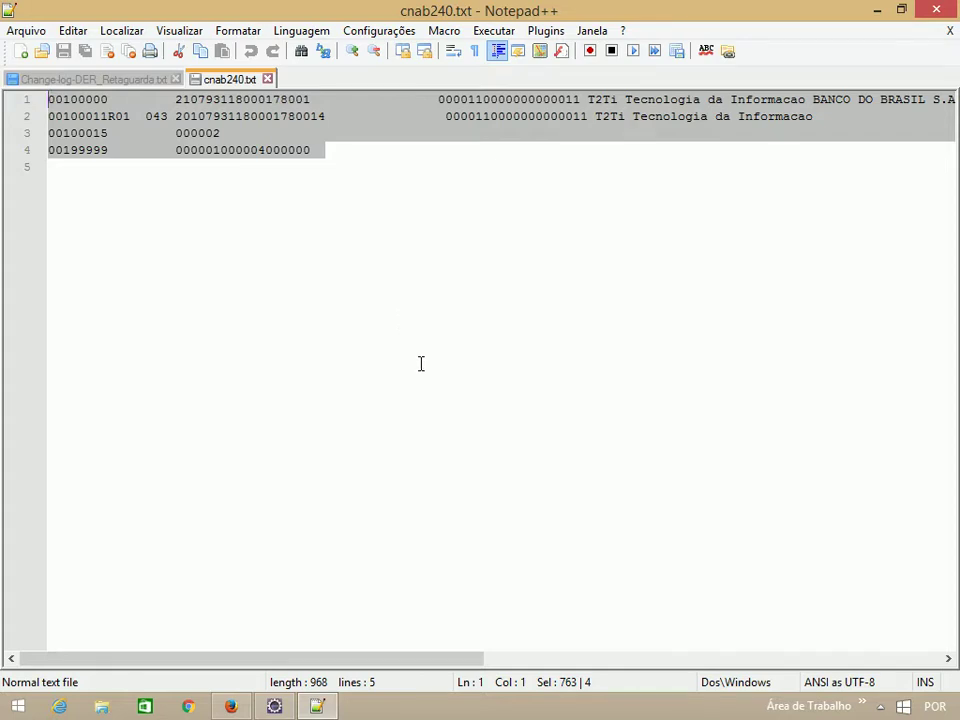
Step: Switch back to Firefox and go to the Serviços screen under INSS
{"action": "left_click", "coordinate": [240, 708]}
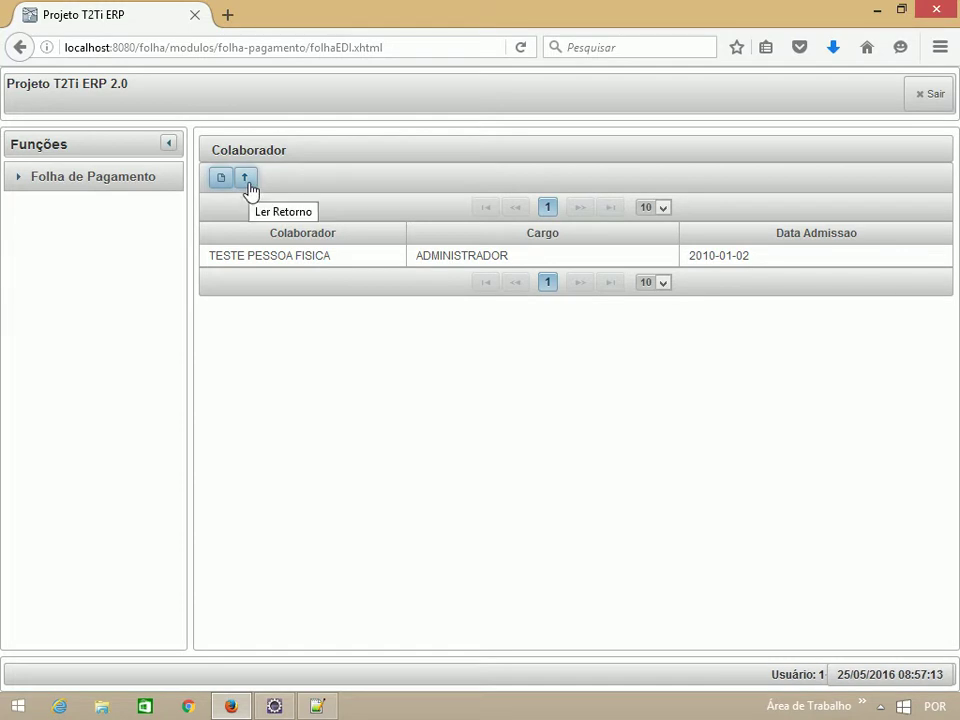
{"action": "left_click", "coordinate": [24, 185]}
{"action": "left_click", "coordinate": [39, 215]}
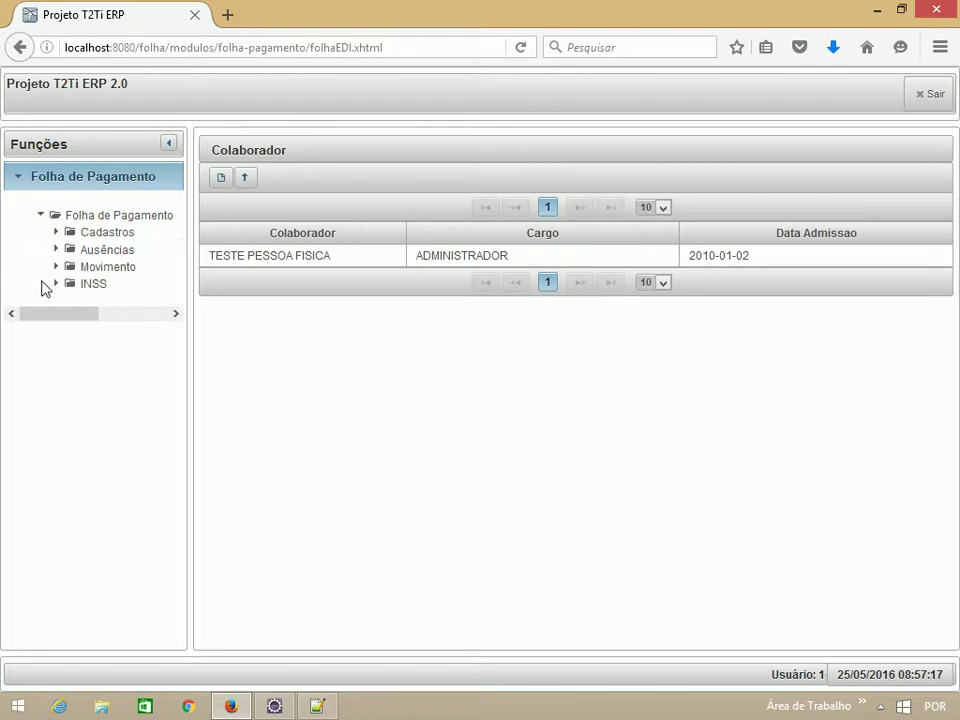
{"action": "left_click", "coordinate": [56, 285]}
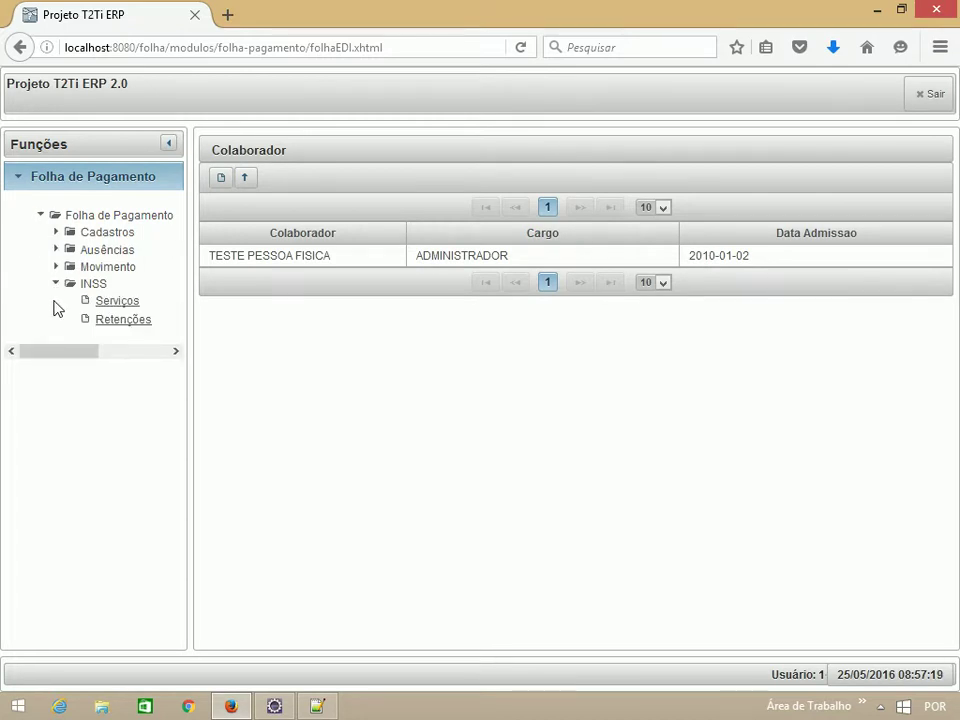
{"action": "left_click", "coordinate": [116, 301]}
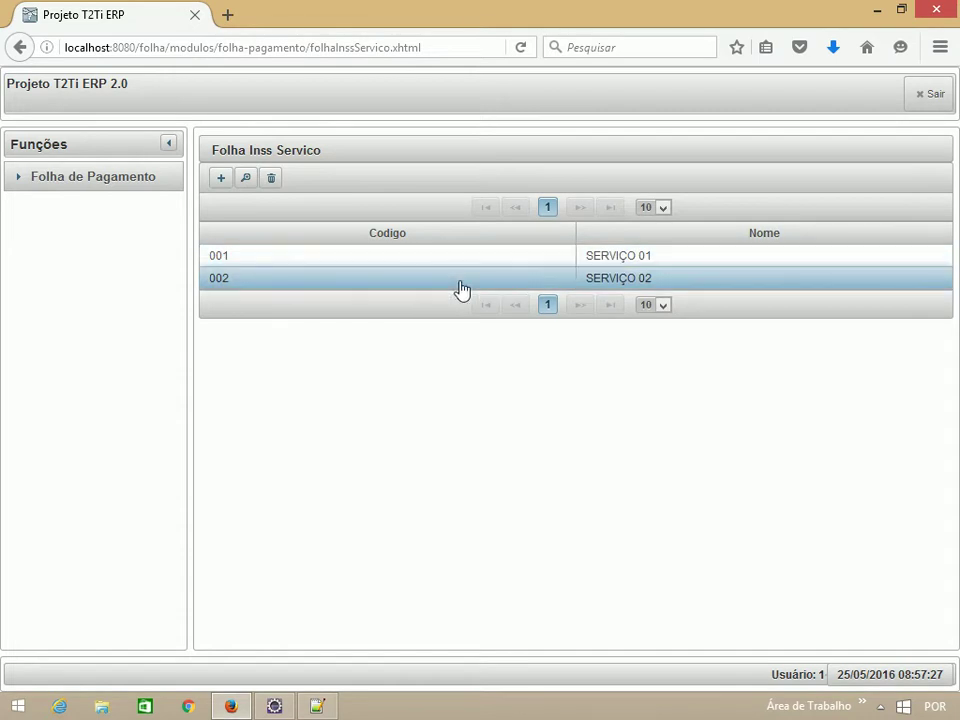
Step: Go to Retenções under INSS and open the details of the 01/2016 record
{"action": "left_click", "coordinate": [17, 180]}
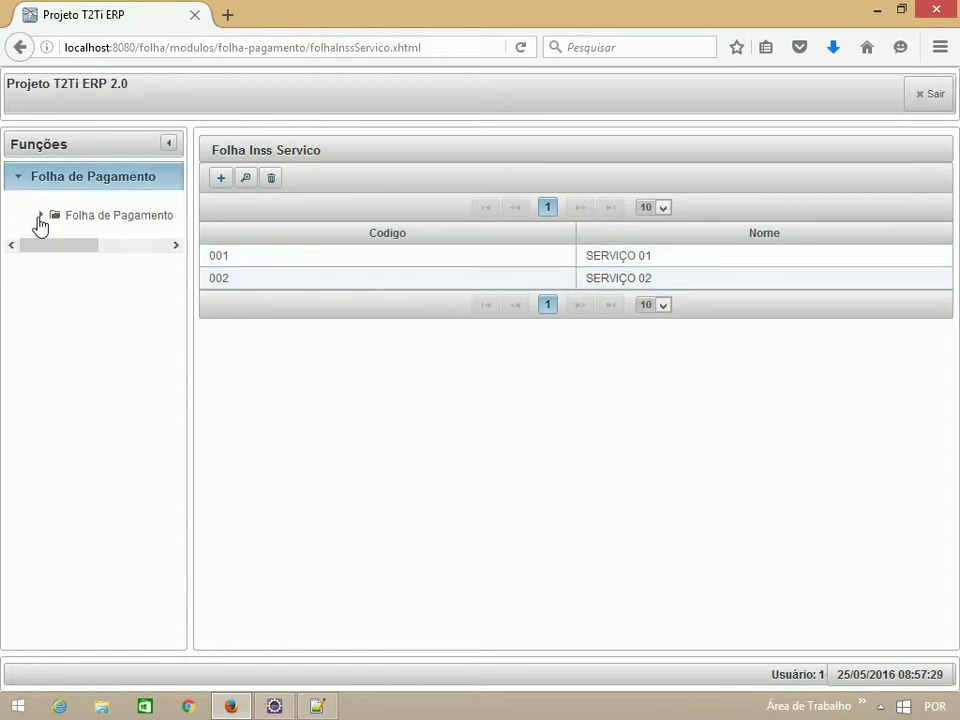
{"action": "left_click", "coordinate": [40, 215]}
{"action": "left_click", "coordinate": [56, 284]}
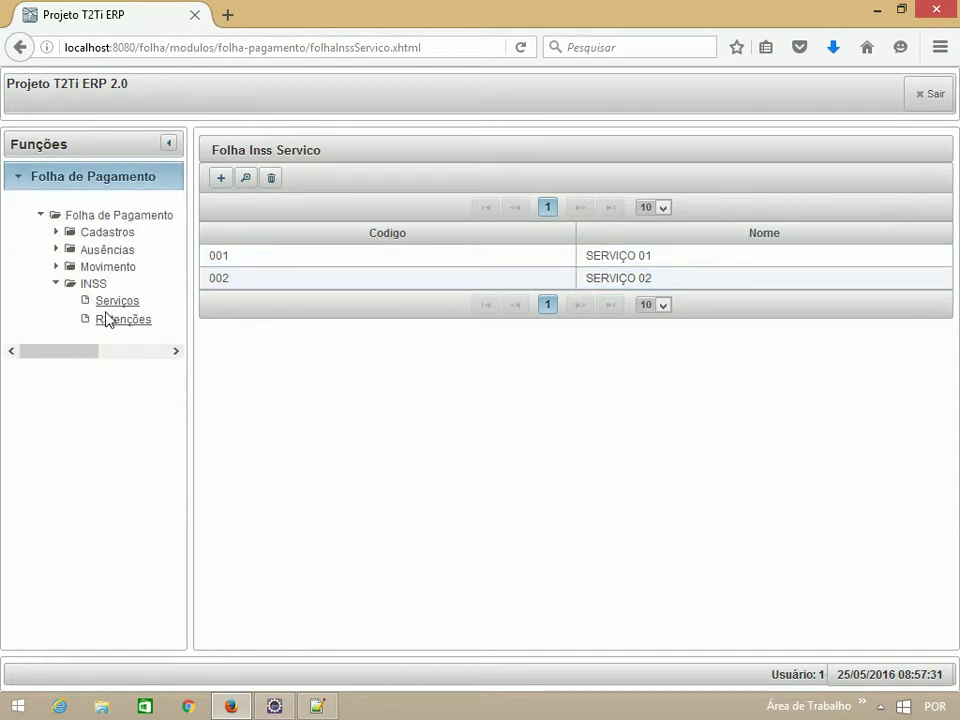
{"action": "left_click", "coordinate": [112, 320]}
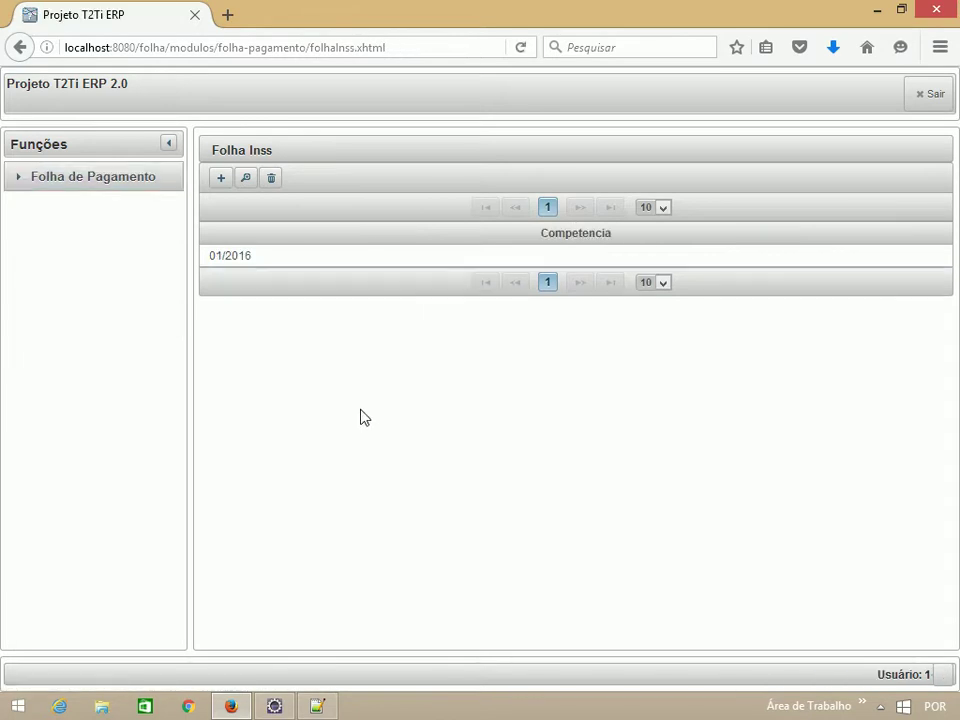
{"action": "left_click", "coordinate": [377, 258]}
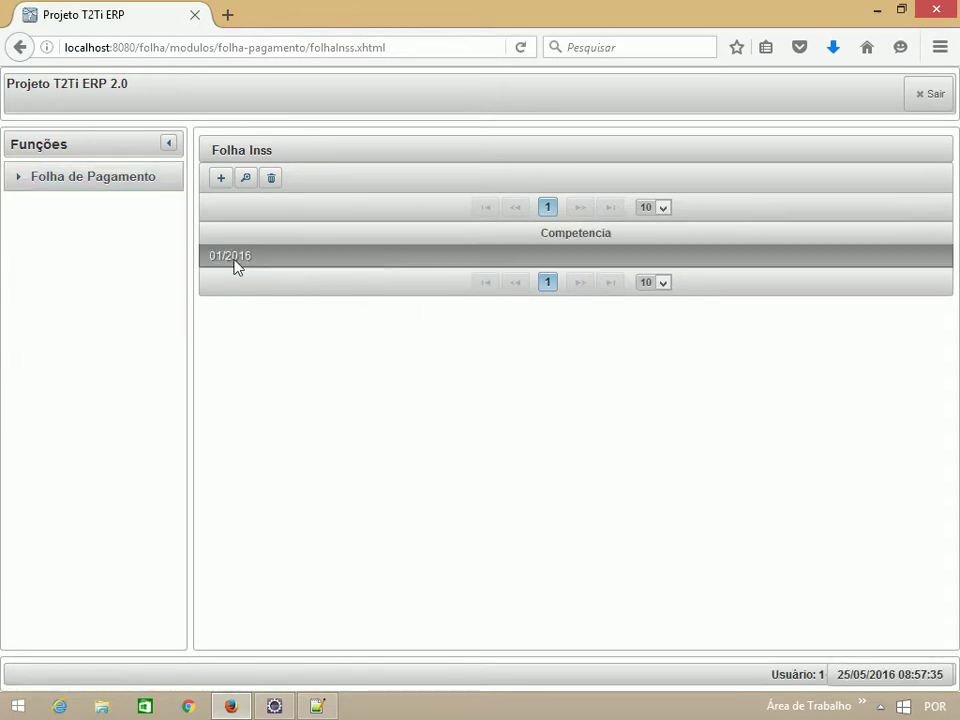
{"action": "left_click", "coordinate": [247, 180]}
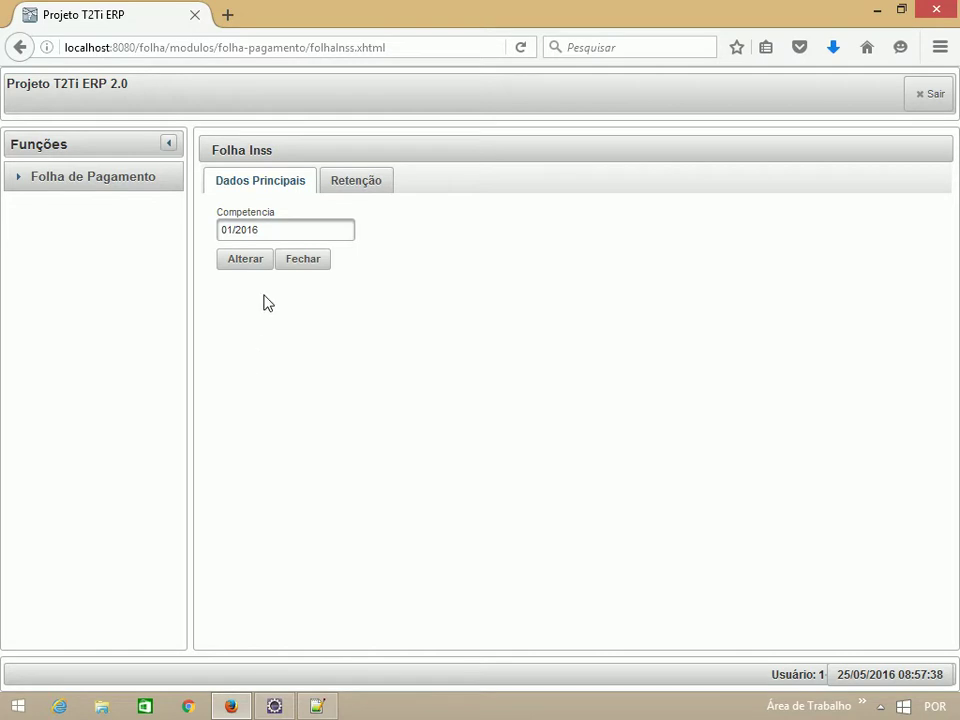
Step: View the Retenção section of the INSS record and inspect the SERVIÇO 01 retention form, closing it without saving
{"action": "left_click", "coordinate": [341, 188]}
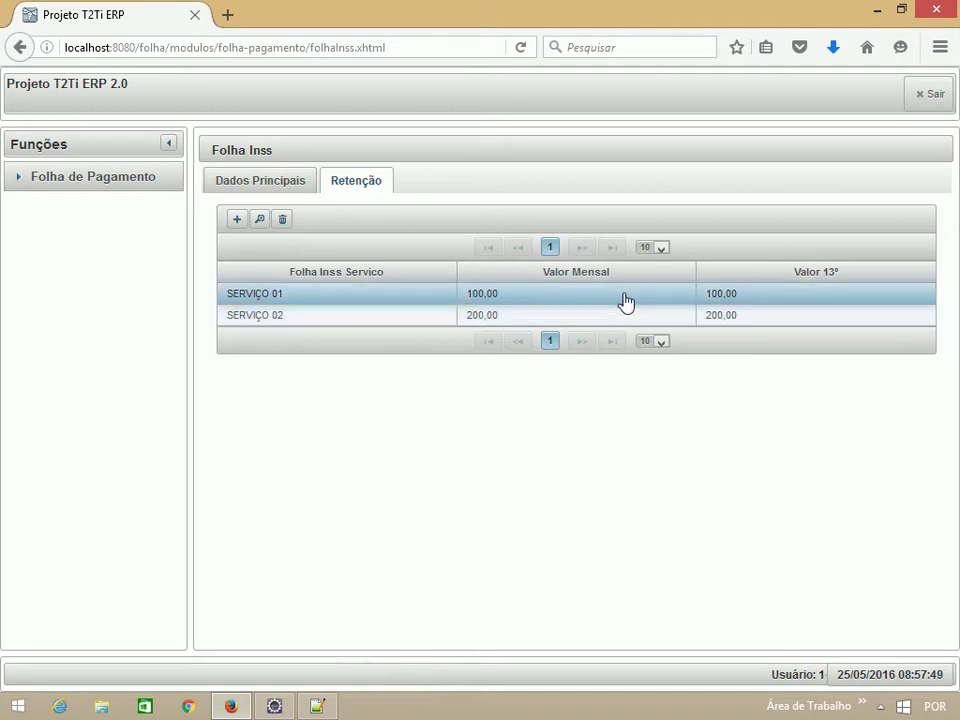
{"action": "left_click", "coordinate": [396, 302]}
{"action": "left_click", "coordinate": [259, 218]}
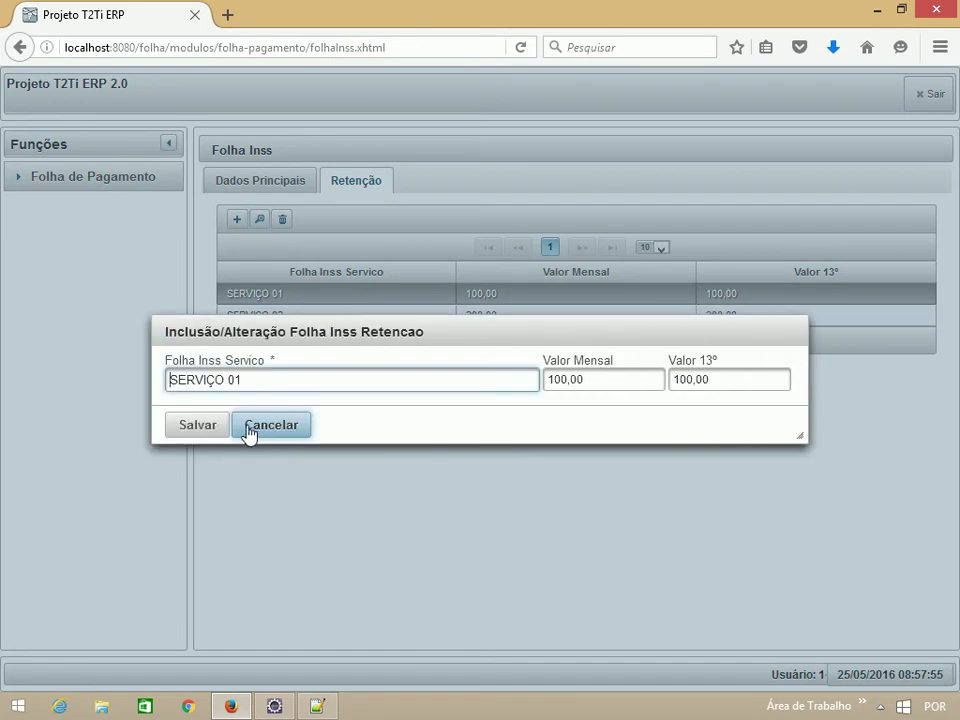
{"action": "left_click", "coordinate": [271, 425]}
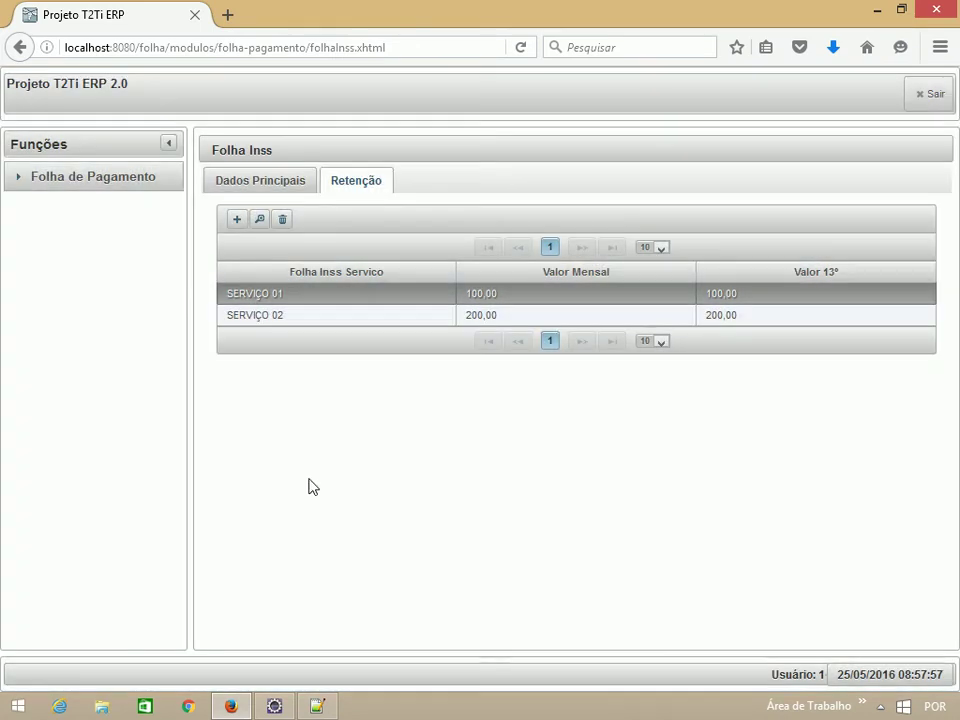
Step: Expand the Folha de Pagamento function tree to show its main groups
{"action": "left_click", "coordinate": [16, 187]}
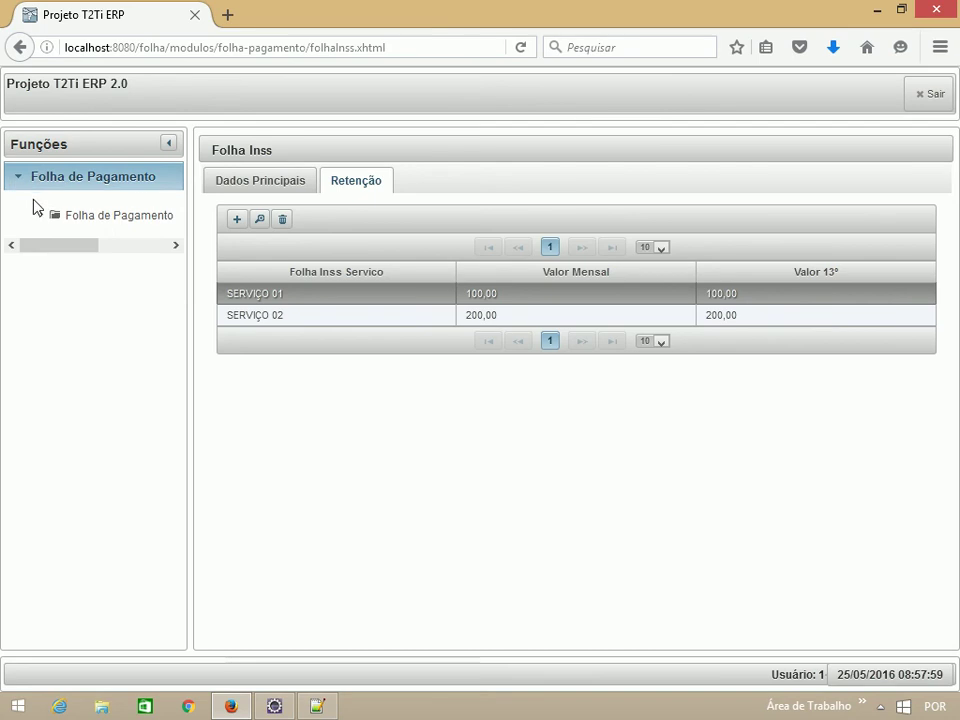
{"action": "left_click", "coordinate": [41, 215]}
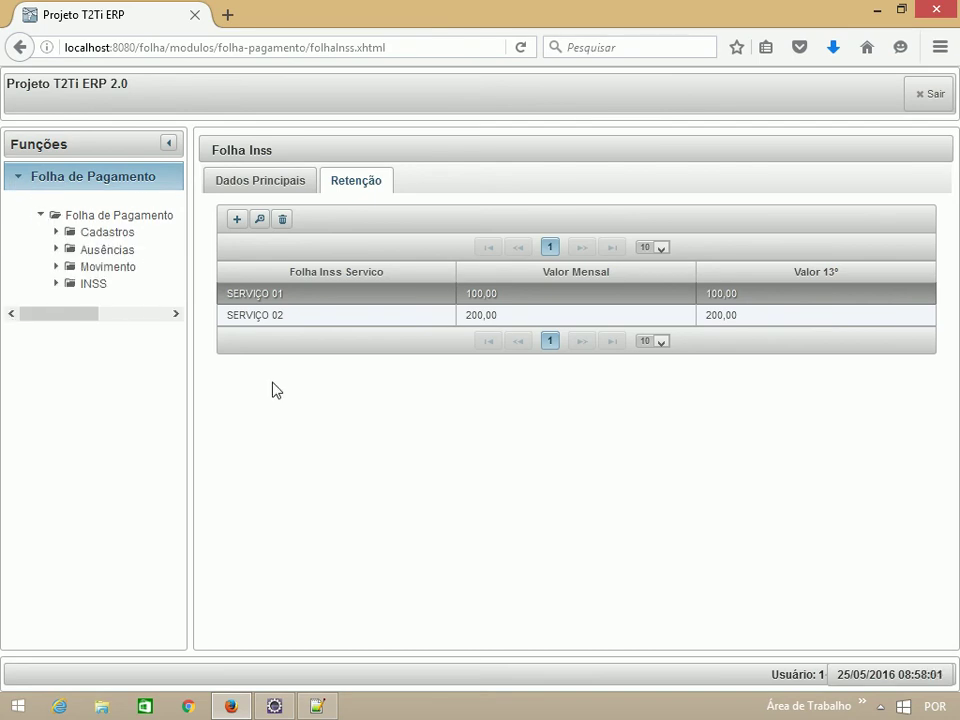